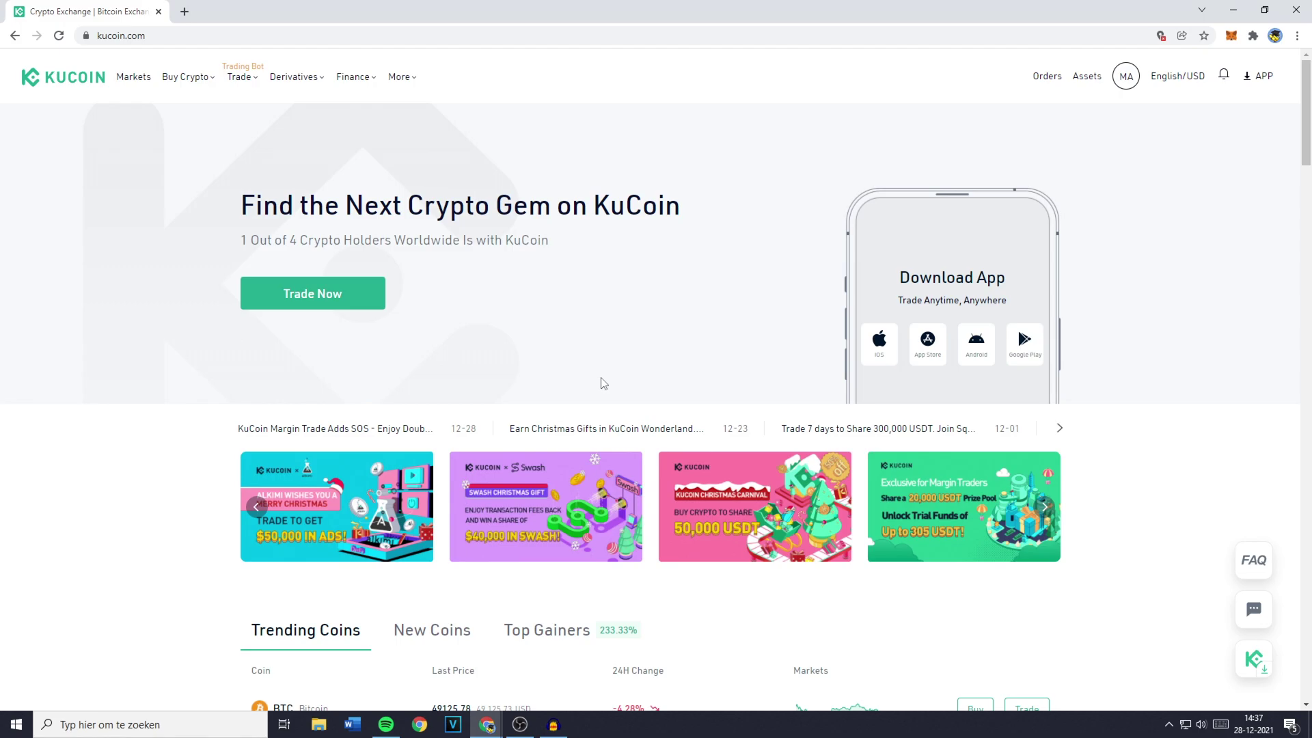
# - Open Trading Bot and list the two running Spot Grid bots, XHV/USDT and FALCONS/USDT, each with 100 USDT invested
pyautogui.moveTo(240, 76)
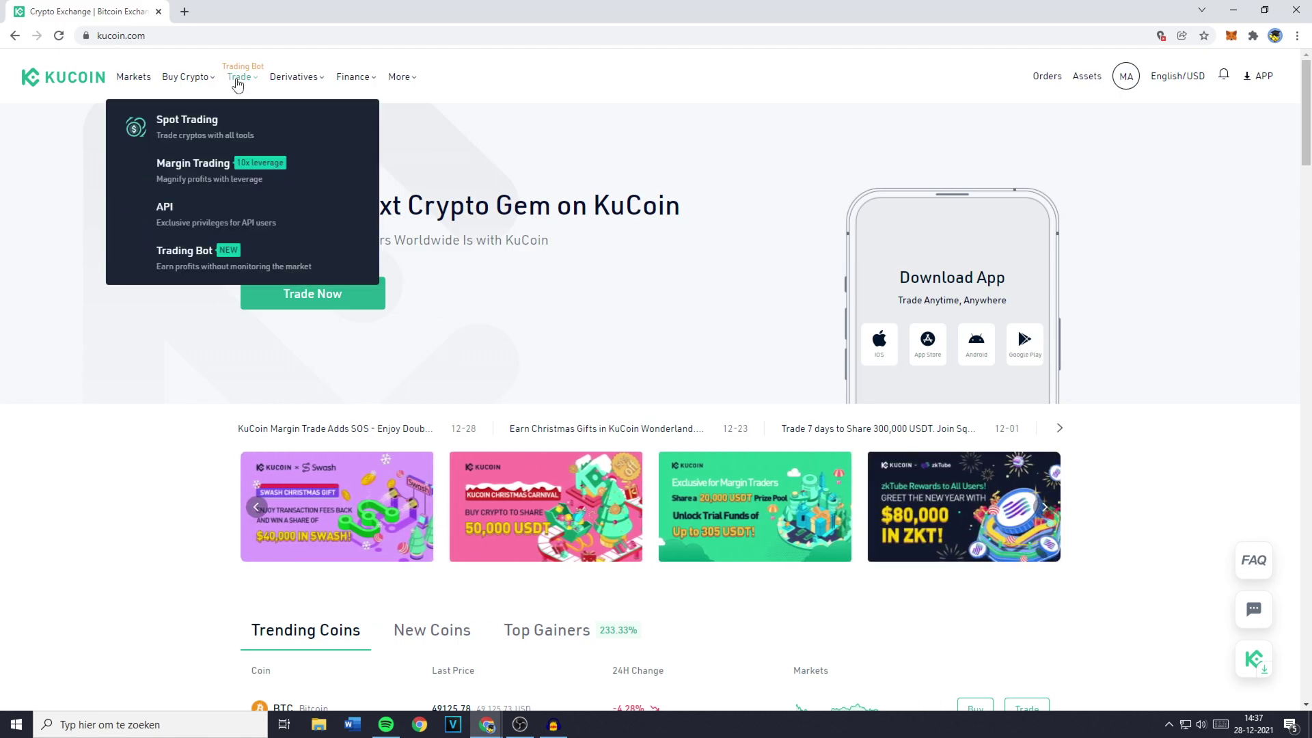
pyautogui.click(183, 250)
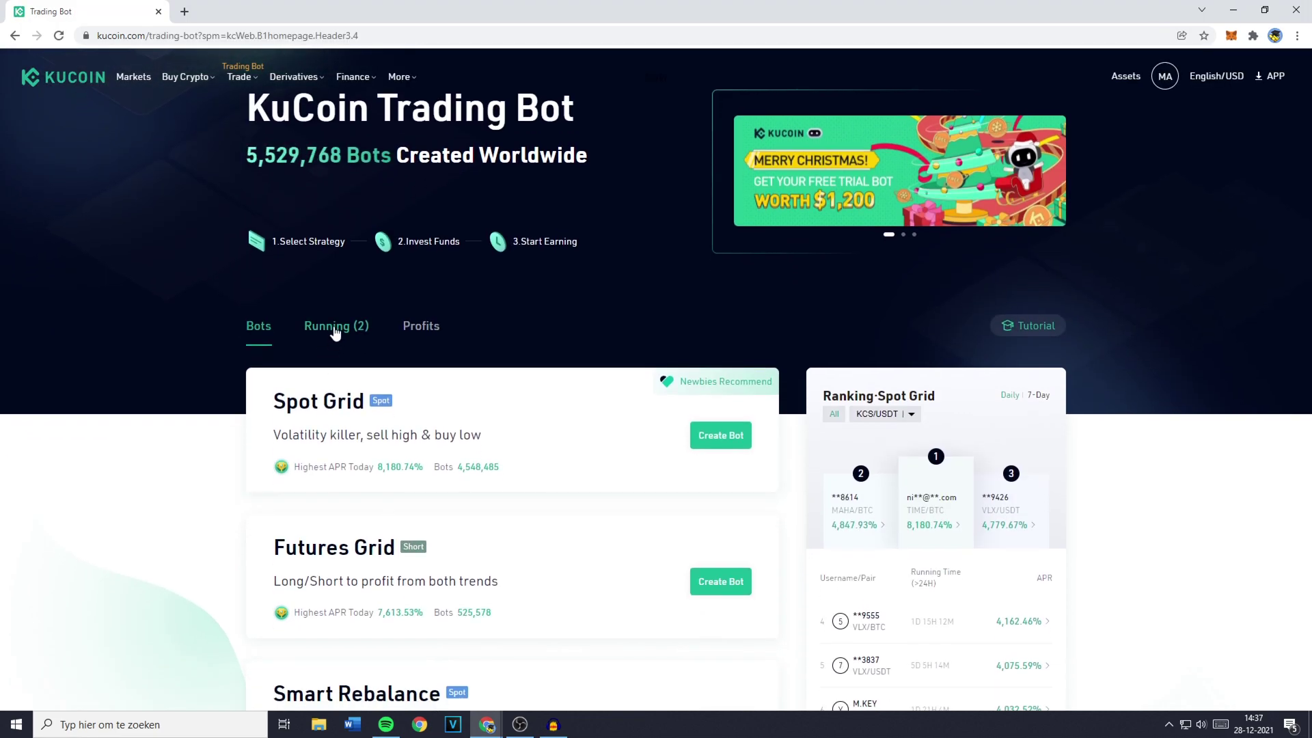
pyautogui.click(332, 331)
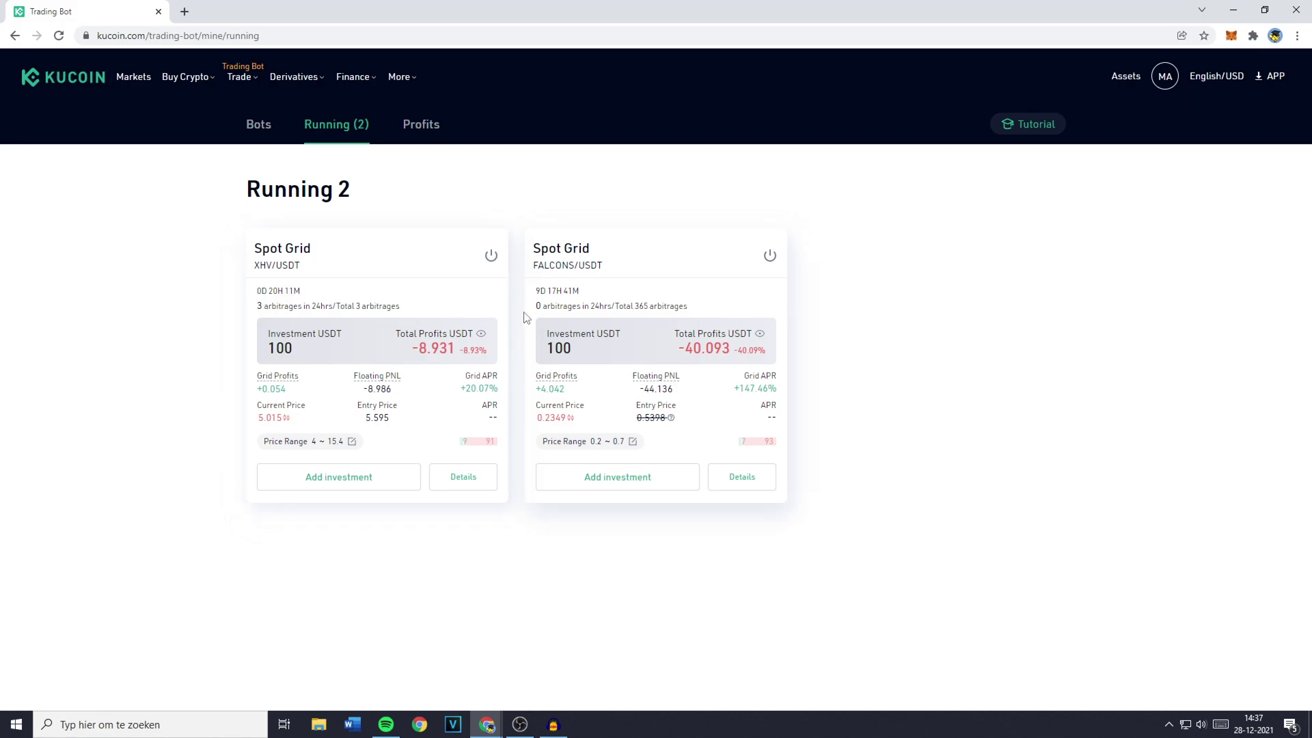
# - Open Historical Profits and scroll through stopped bots like TOWER/USDT (5.373) and XHV/USDT (12.706)
pyautogui.click(423, 127)
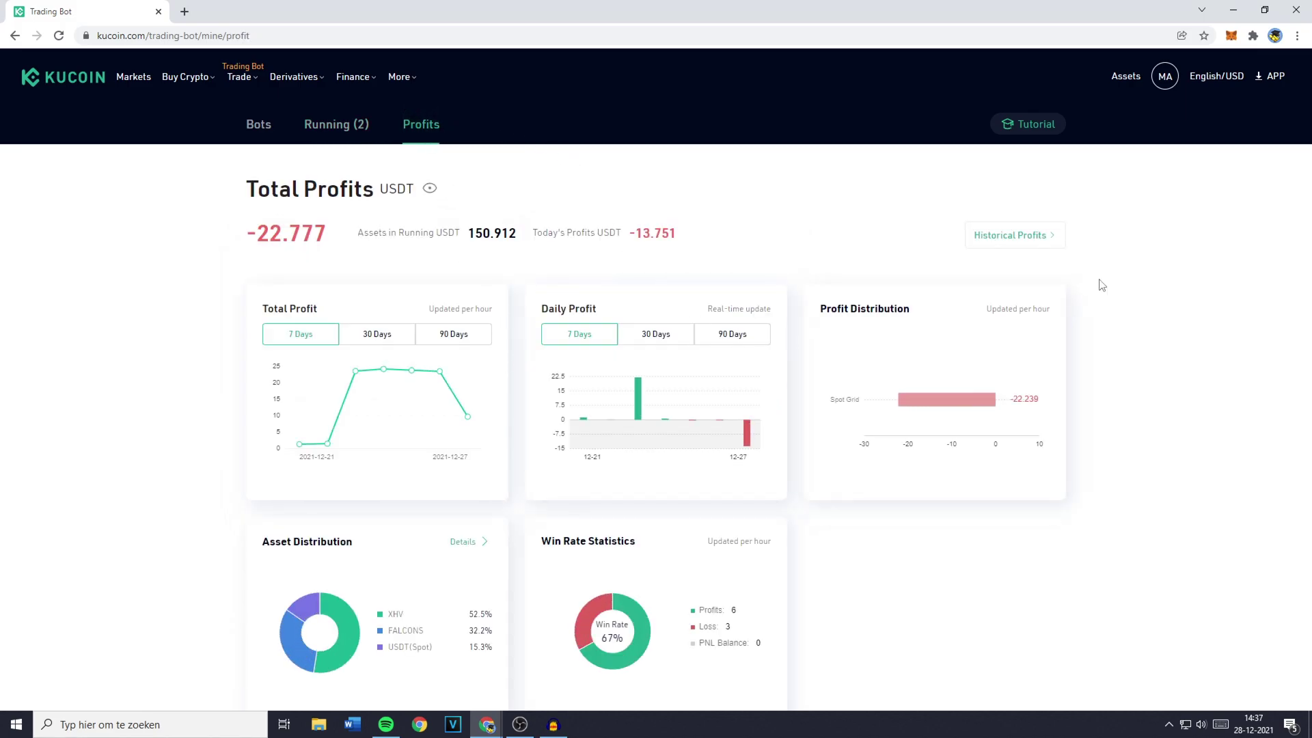
pyautogui.click(1022, 240)
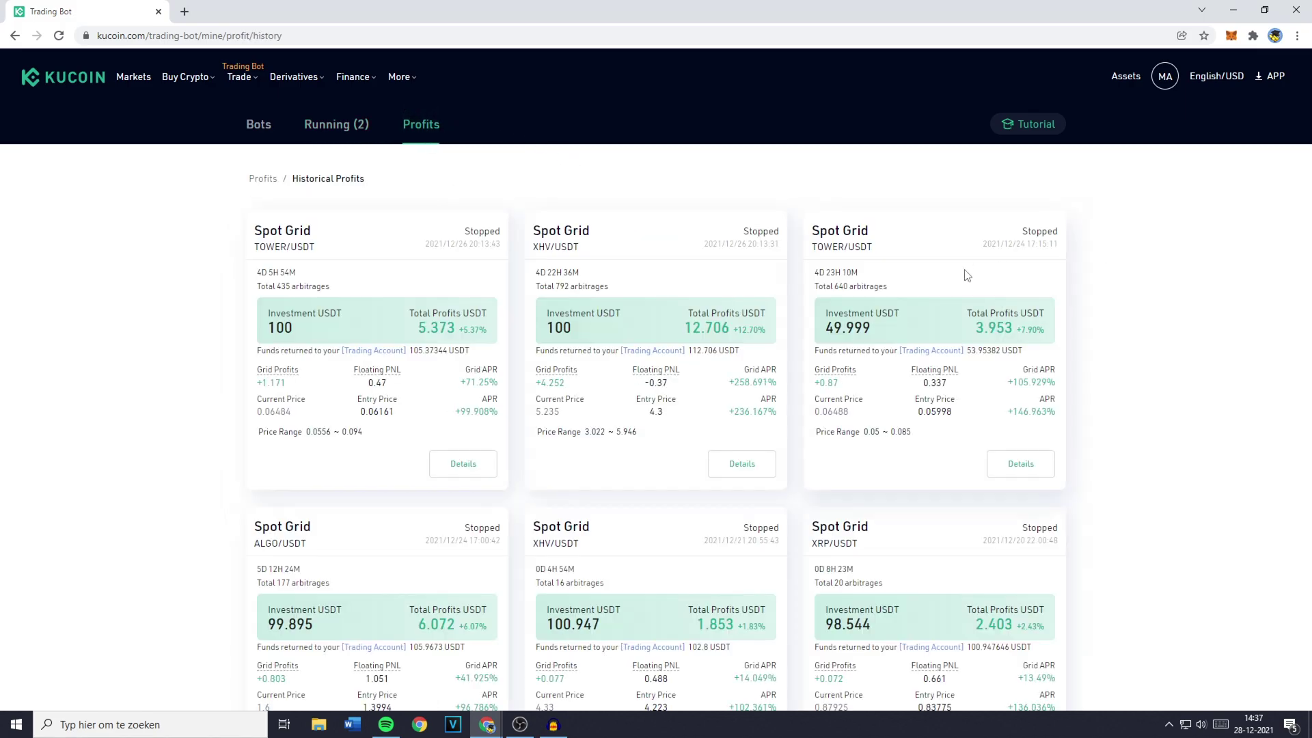
pyautogui.scroll(-7, 765, 298)
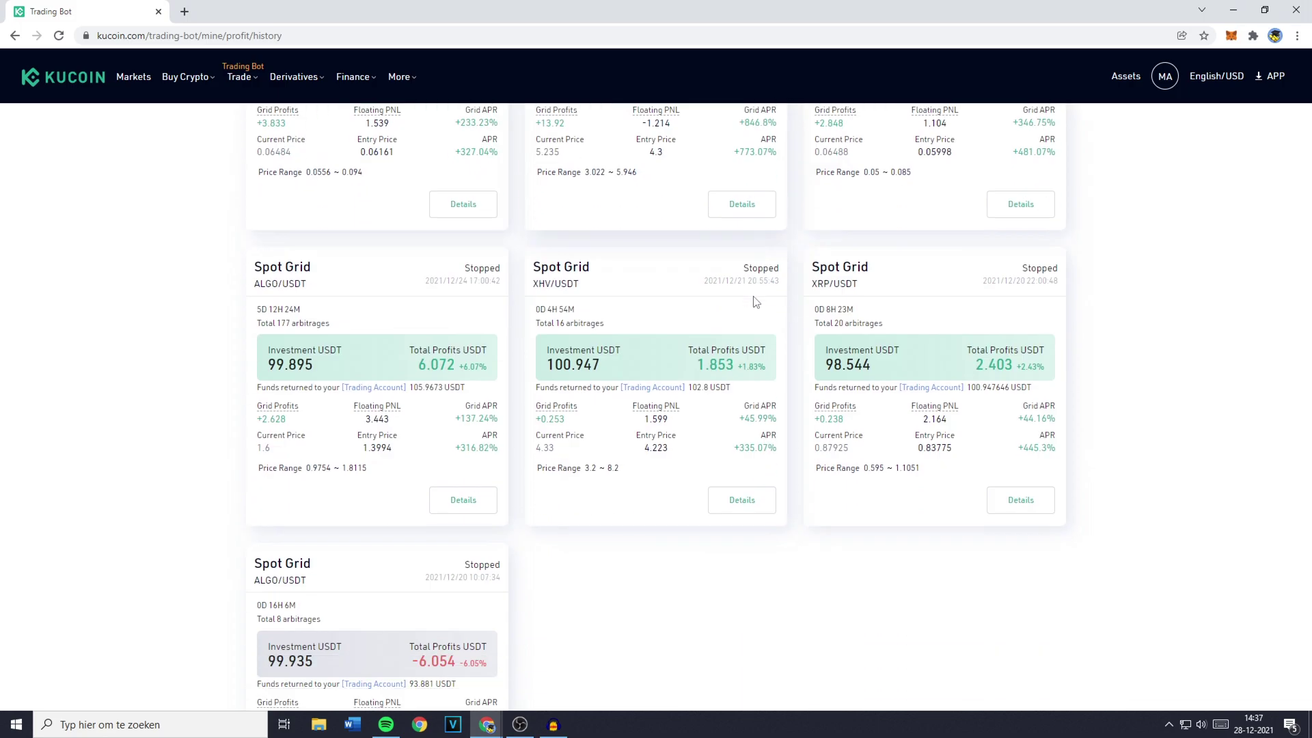
pyautogui.scroll(3, 468, 437)
pyautogui.scroll(3, 468, 426)
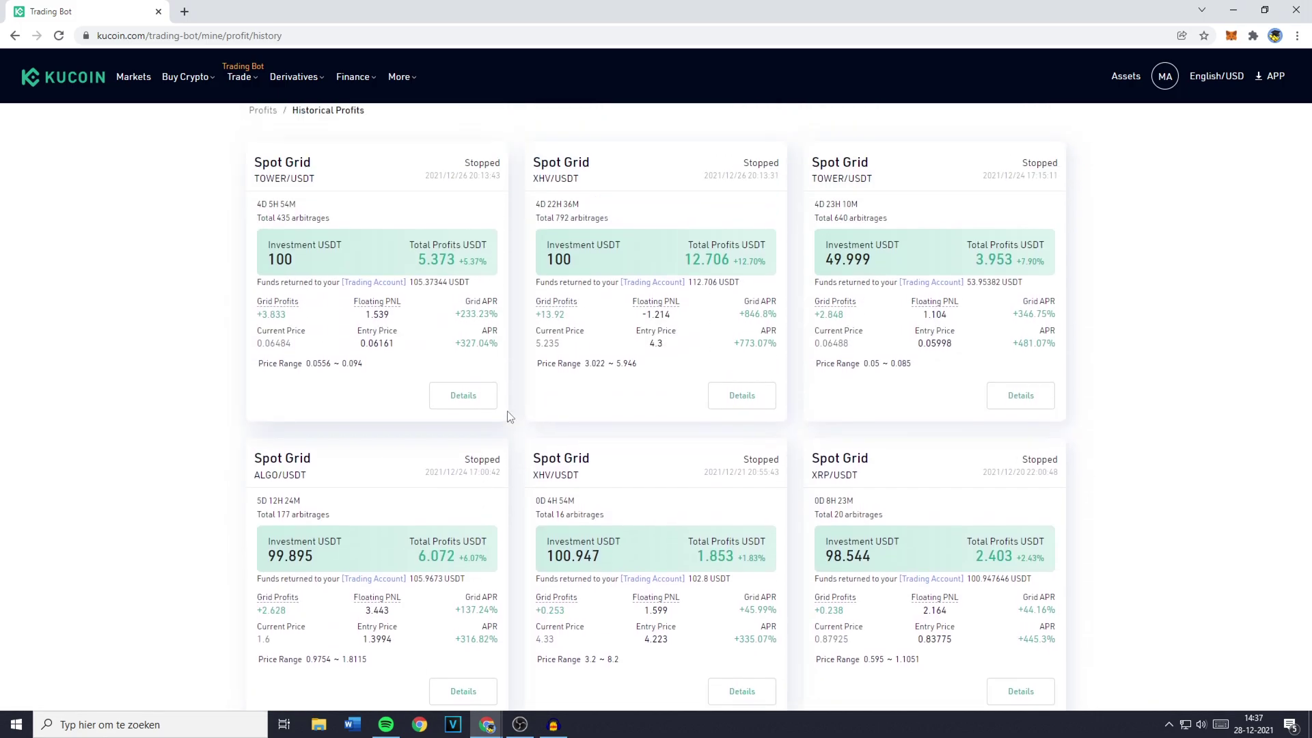
pyautogui.scroll(-5, 368, 523)
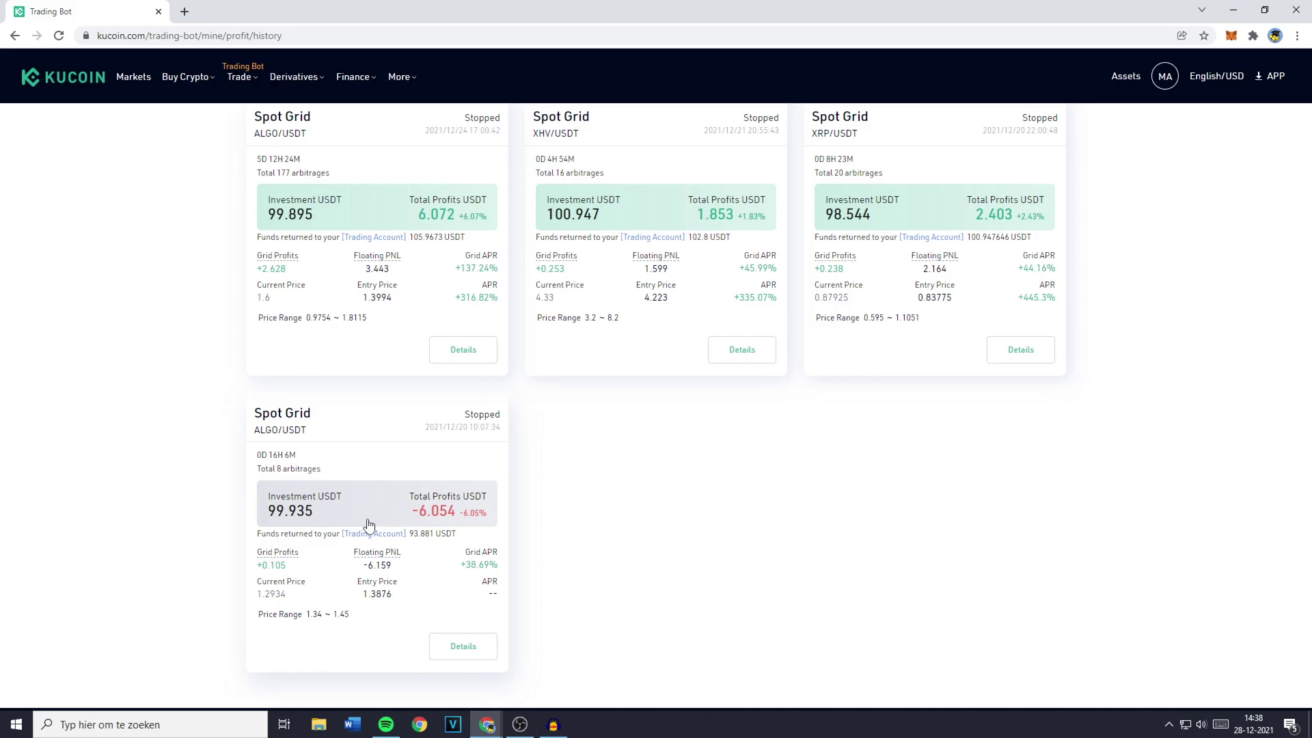
pyautogui.scroll(6, 369, 524)
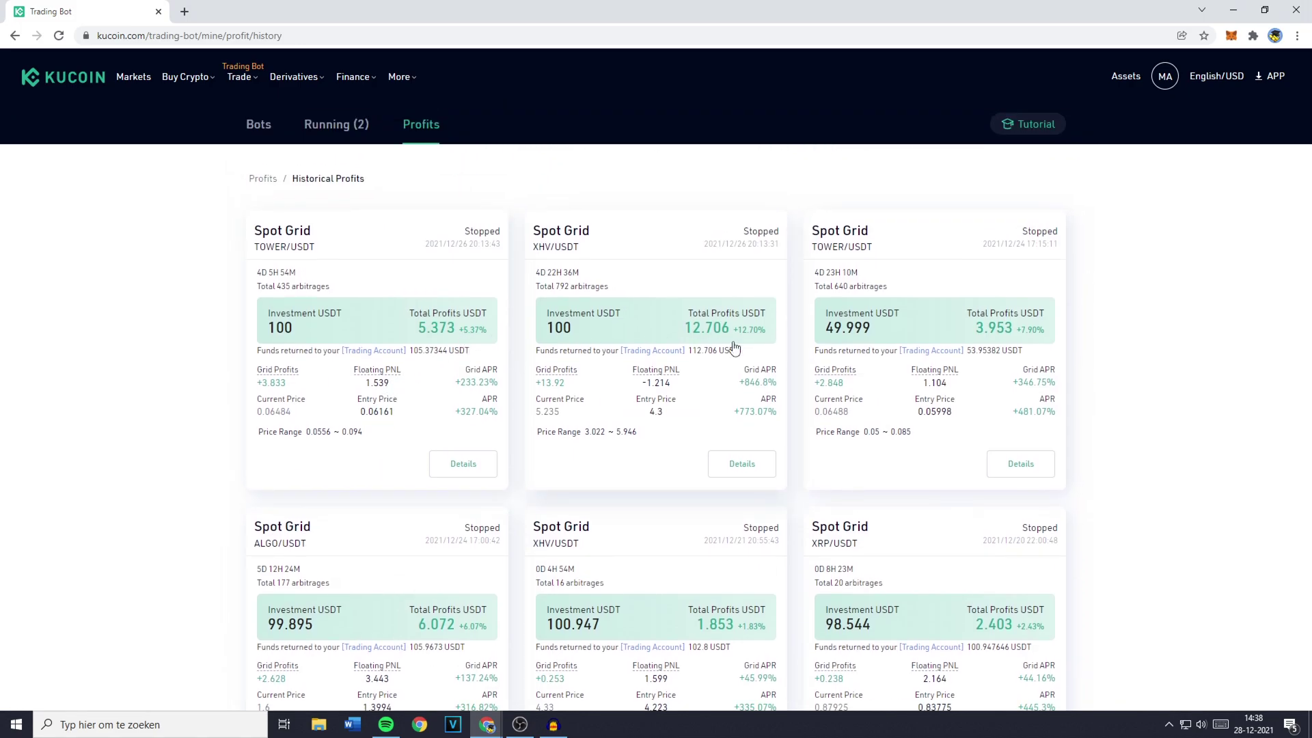
pyautogui.scroll(-1, 991, 337)
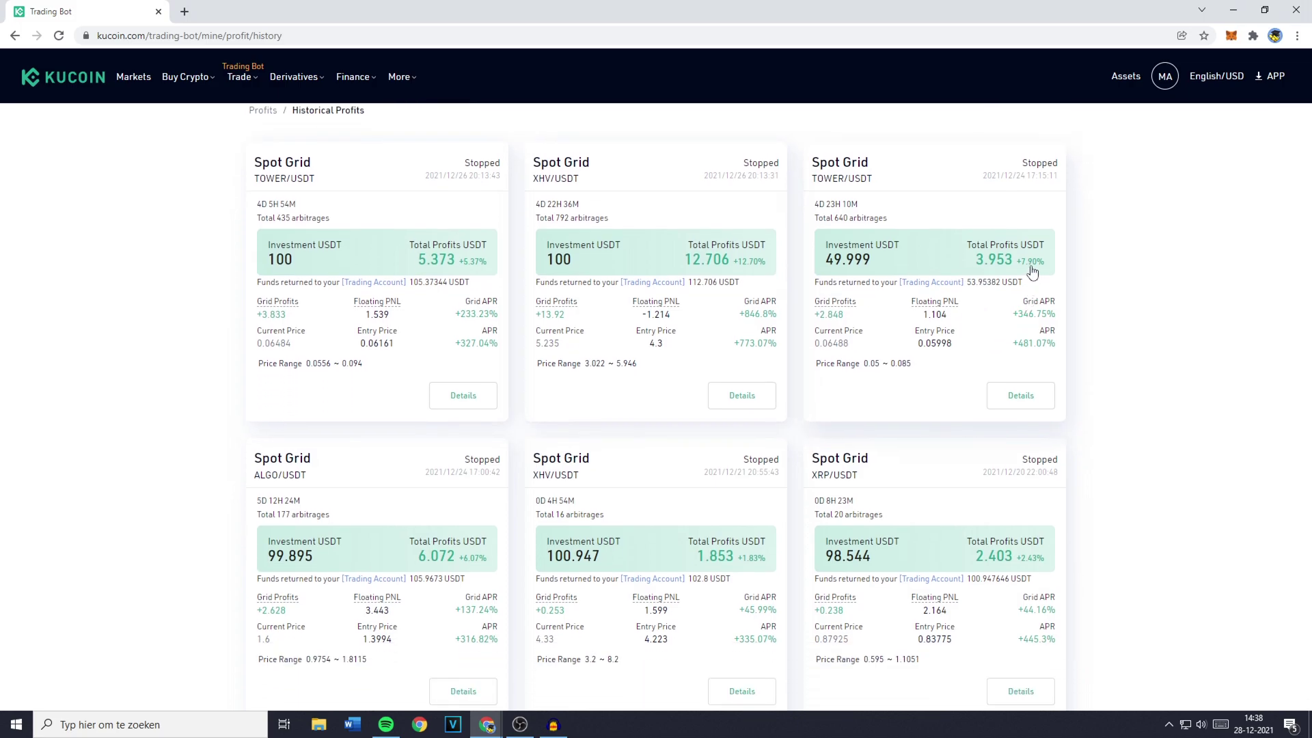
pyautogui.scroll(-2, 1021, 280)
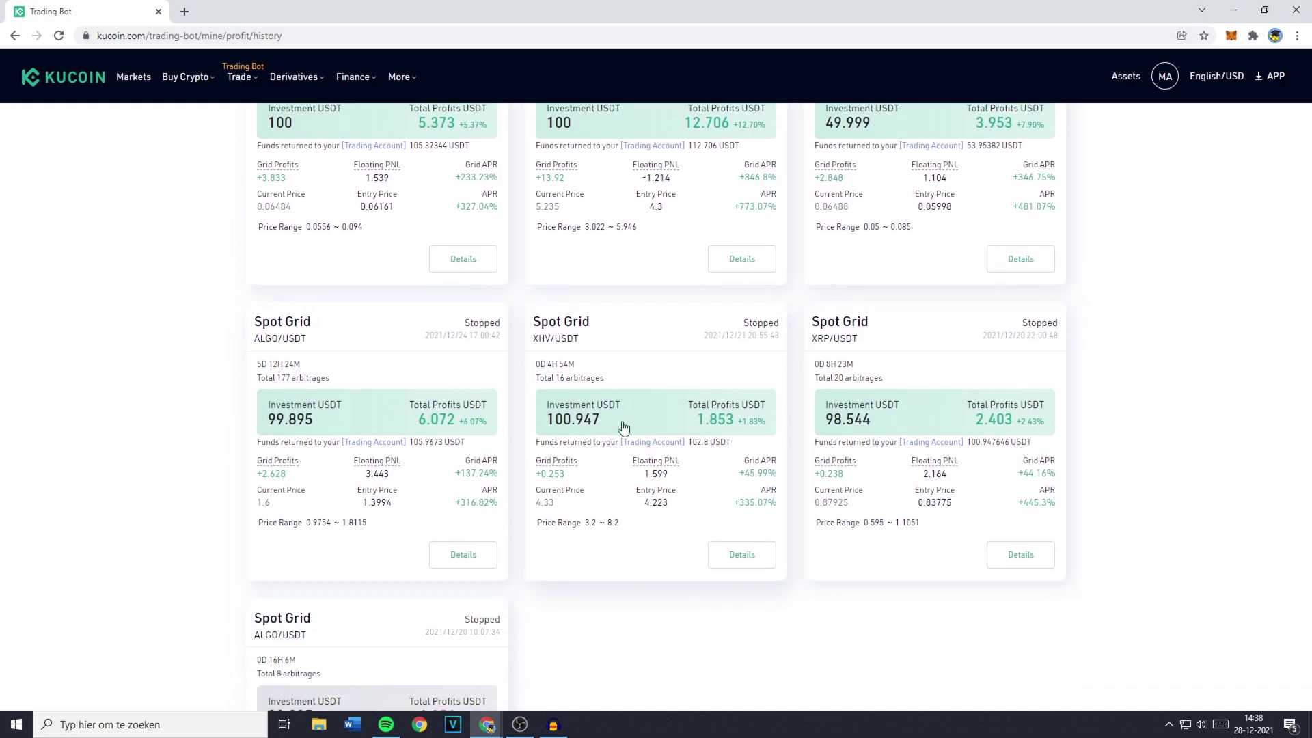
pyautogui.scroll(3, 851, 441)
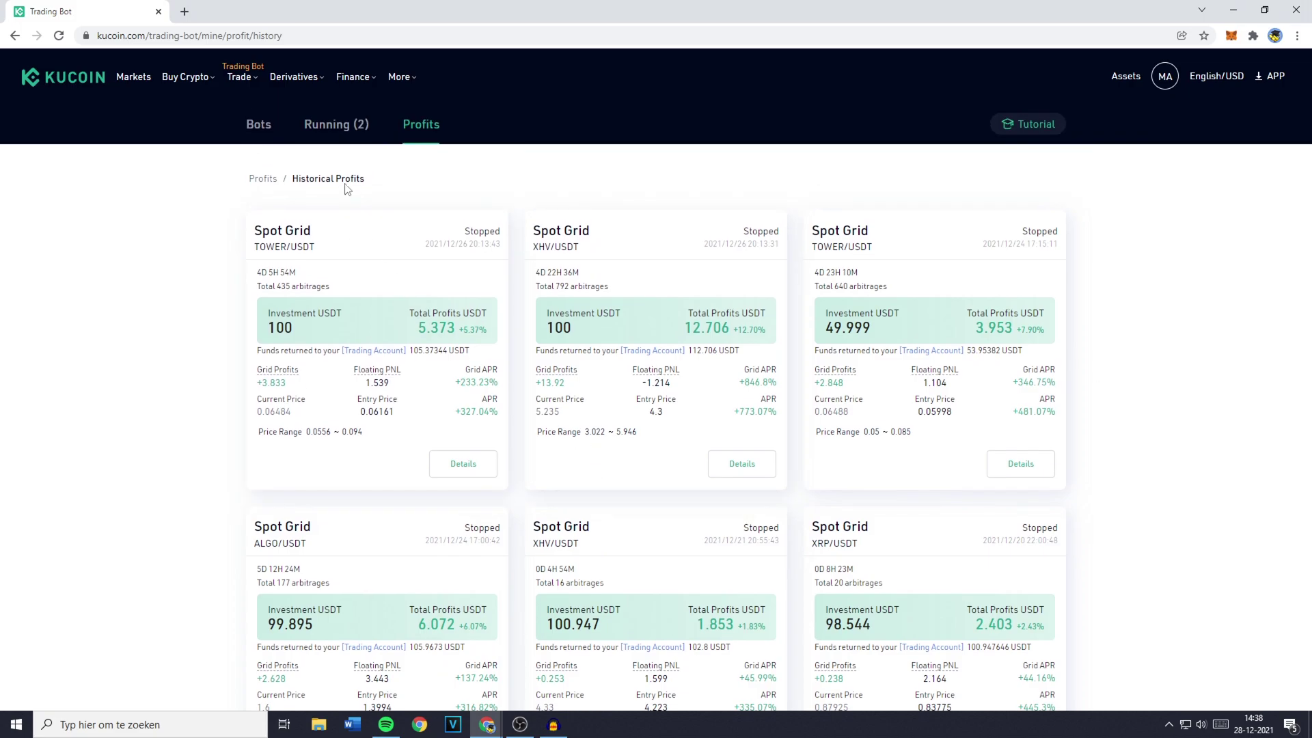
# - Open TradingView's chart page in a new browser tab
pyautogui.click(184, 10)
pyautogui.write('trad')
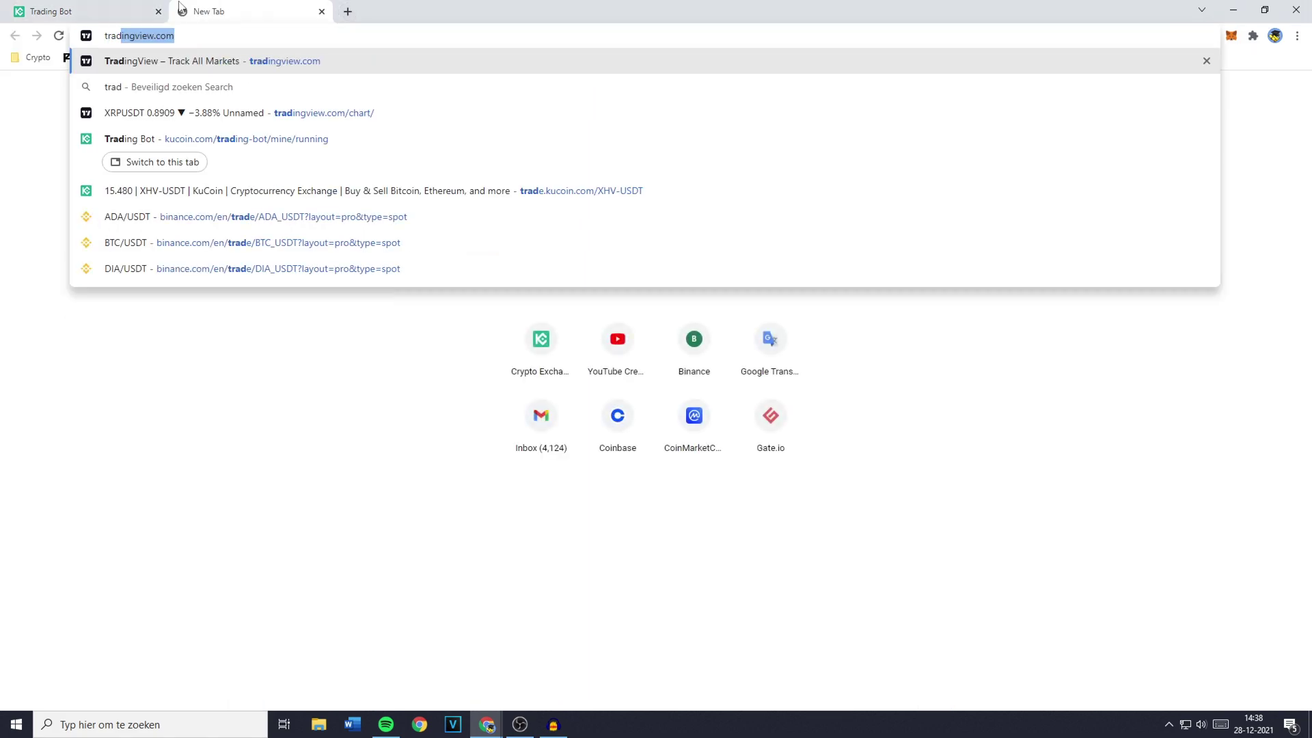
pyautogui.press('Return')
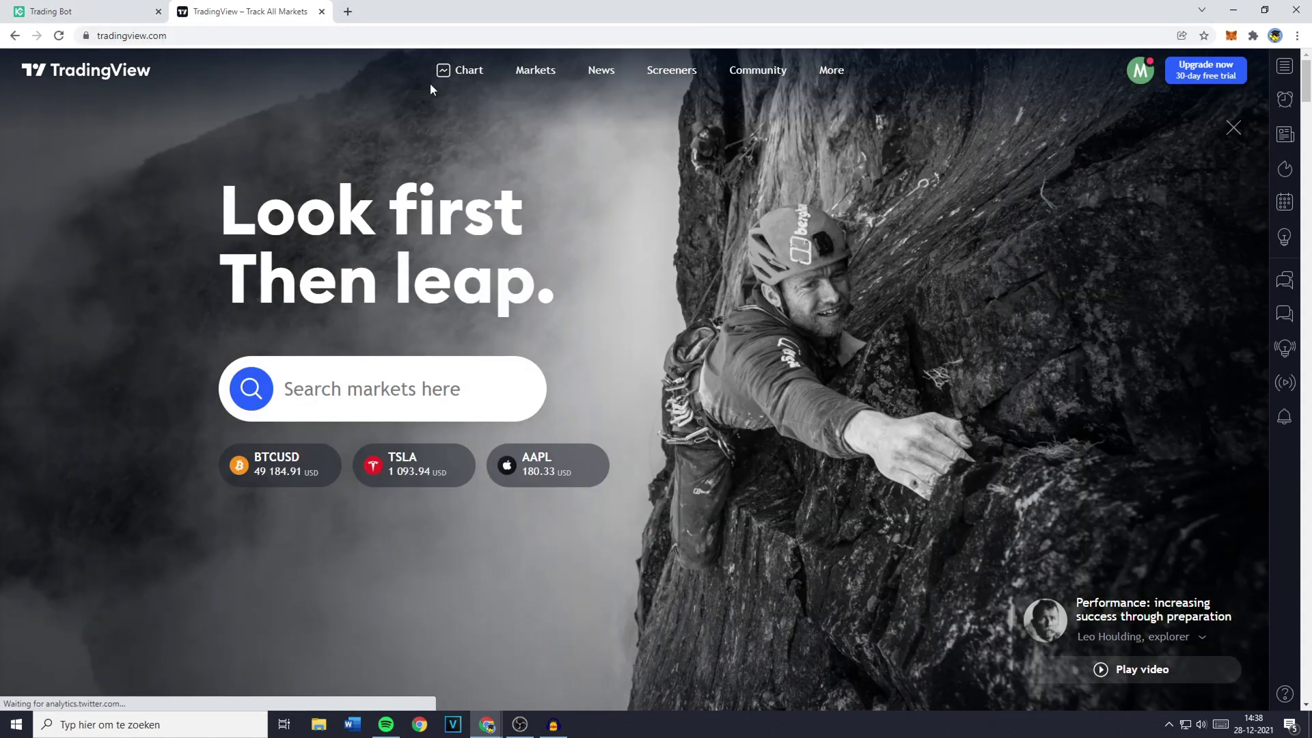
pyautogui.click(463, 81)
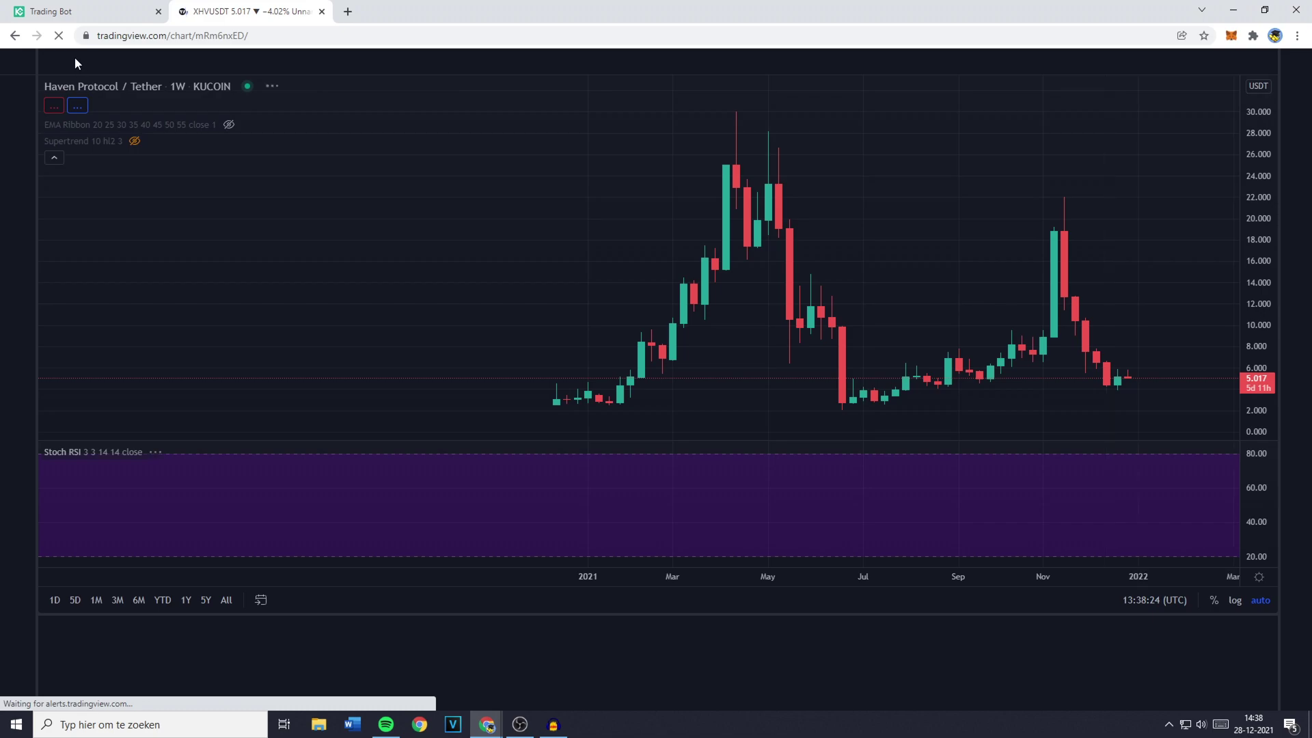
# - Chart the KuCoin XHVUSDT pair, then return to the KuCoin trading bot tab
pyautogui.click(75, 62)
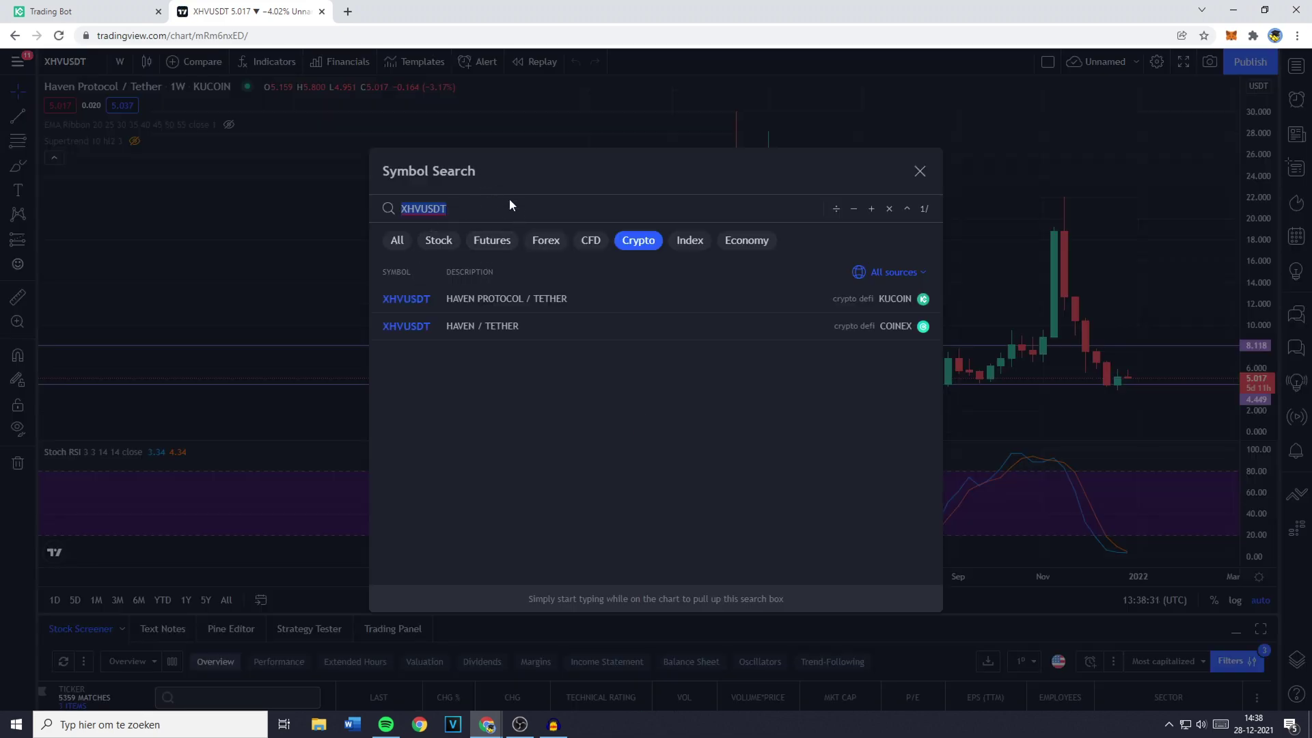
pyautogui.click(435, 301)
pyautogui.scroll(3, 889, 410)
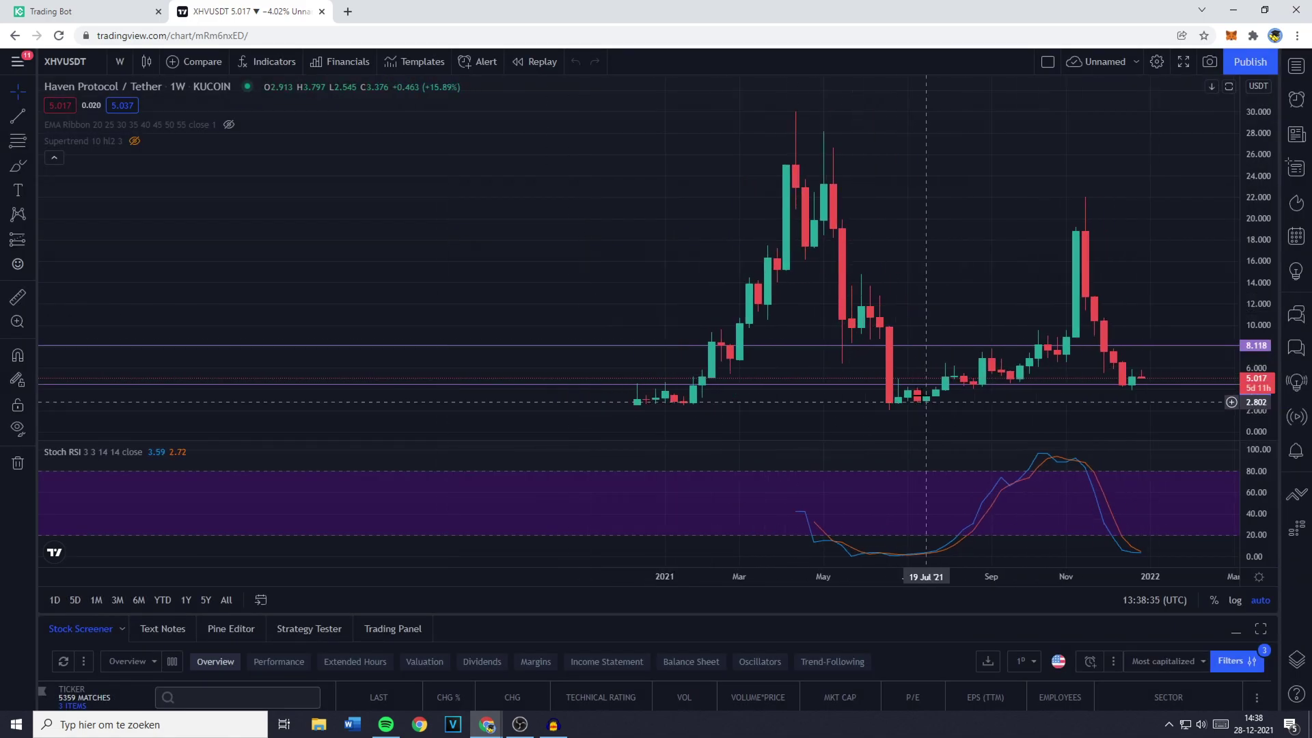
pyautogui.hotkey('ctrl', '1')
# - Recheck the running bots, then zoom and pan the XHVUSDT weekly chart to leave future space
pyautogui.click(344, 131)
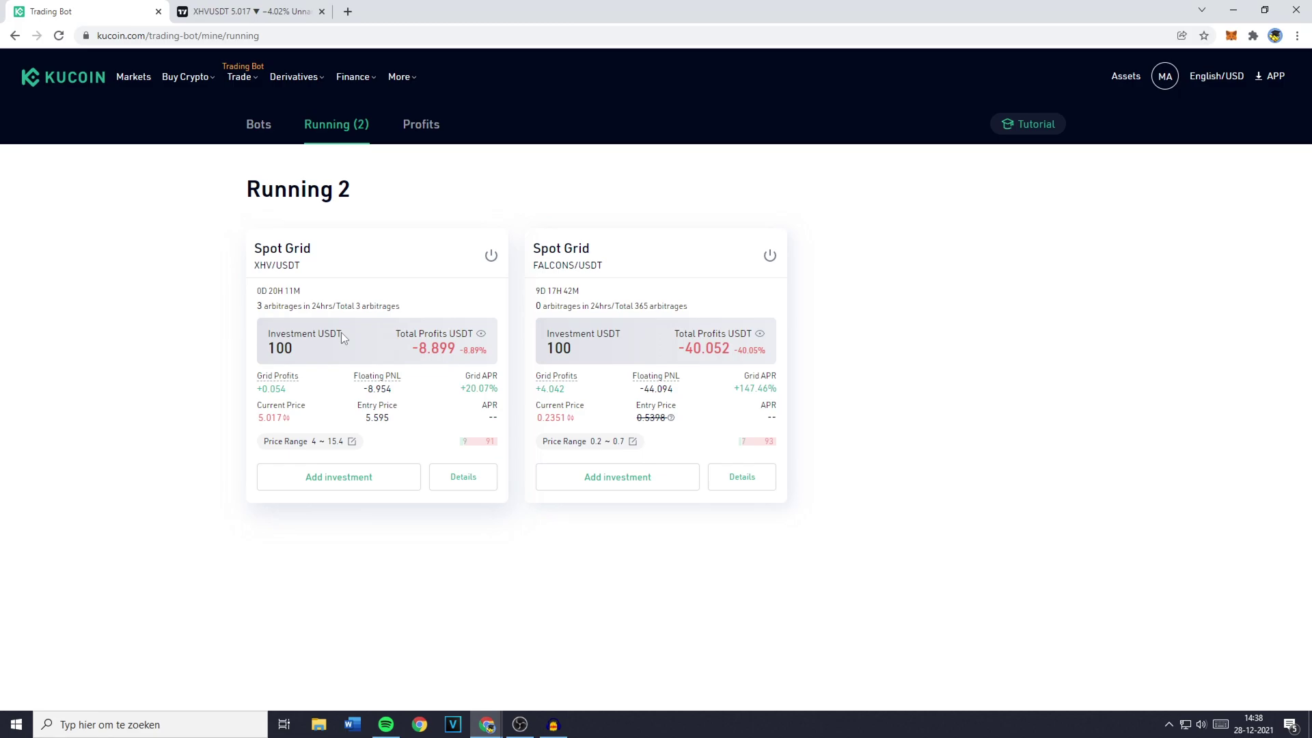
pyautogui.click(300, 11)
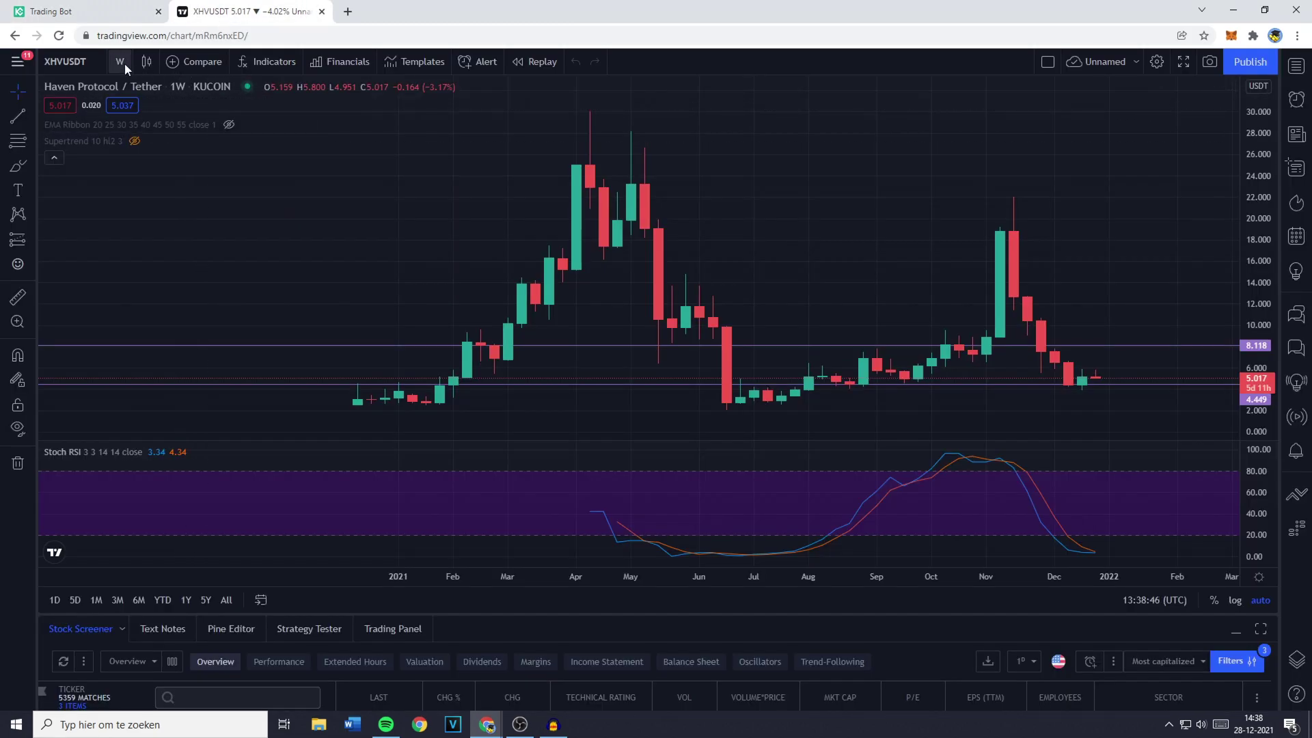
pyautogui.scroll(2, 1086, 478)
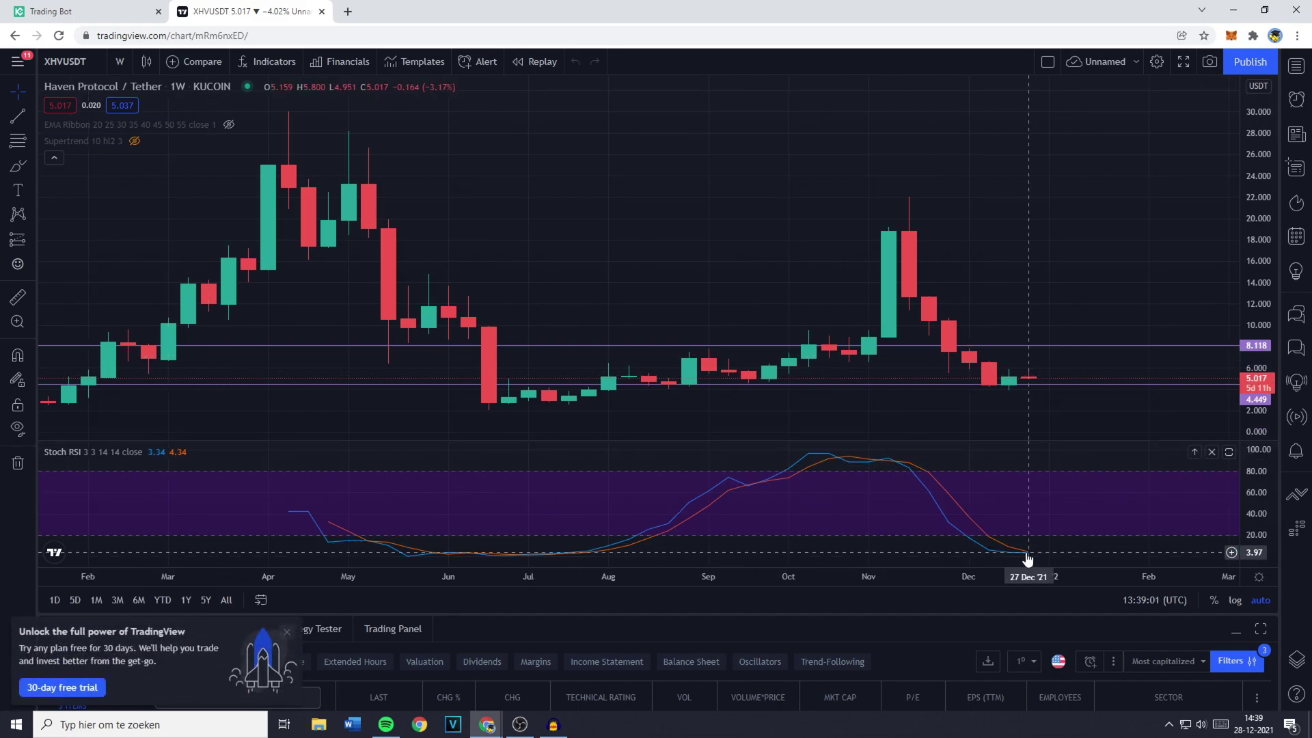
pyautogui.scroll(2, 1027, 559)
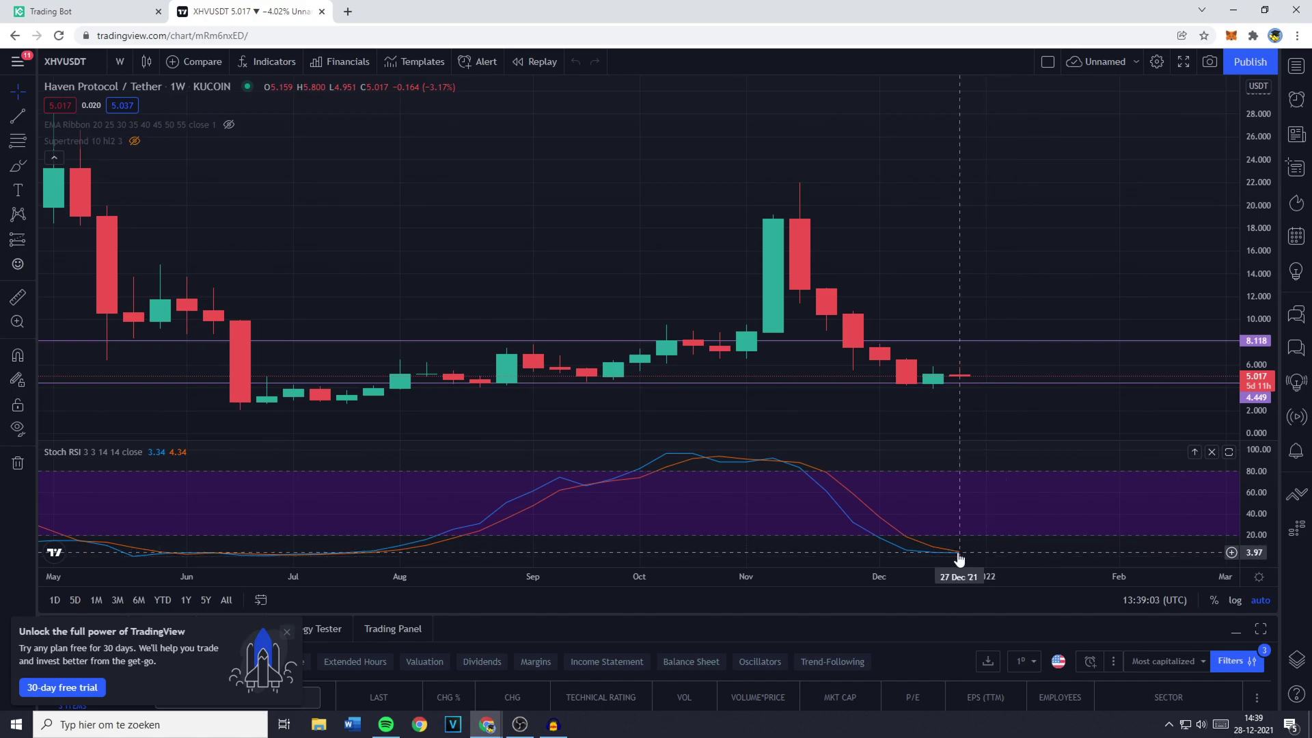
pyautogui.scroll(-5, 959, 559)
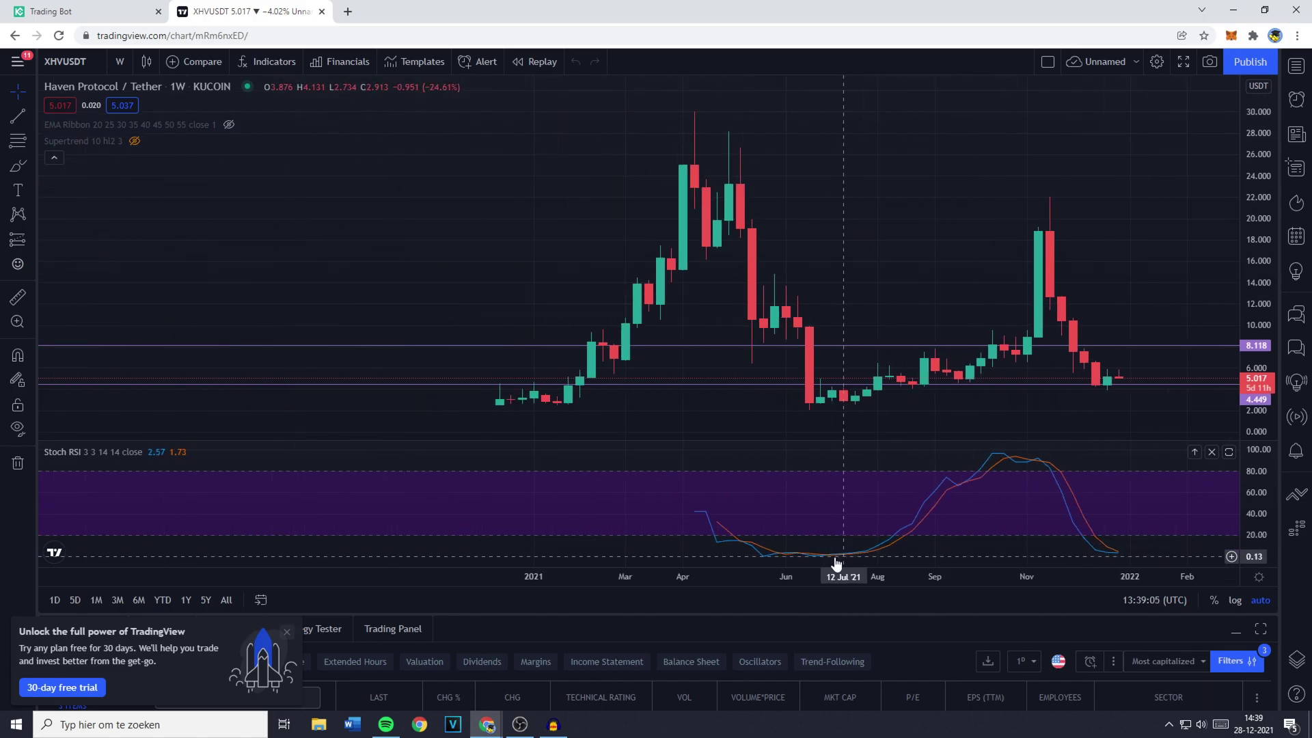
pyautogui.moveTo(986, 477); pyautogui.dragTo(608, 468)
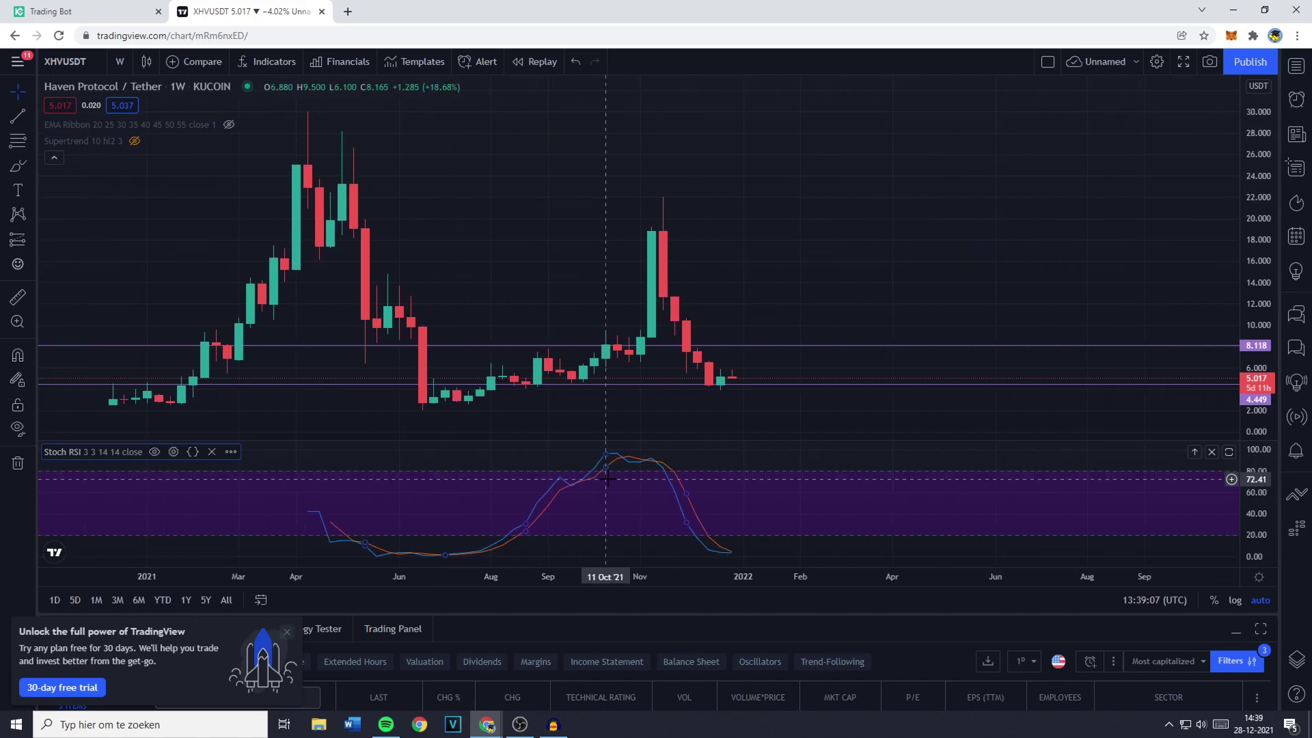
# - Glance at KuCoin's running bots again, then bring up TradingView's chart interval list
pyautogui.click(67, 7)
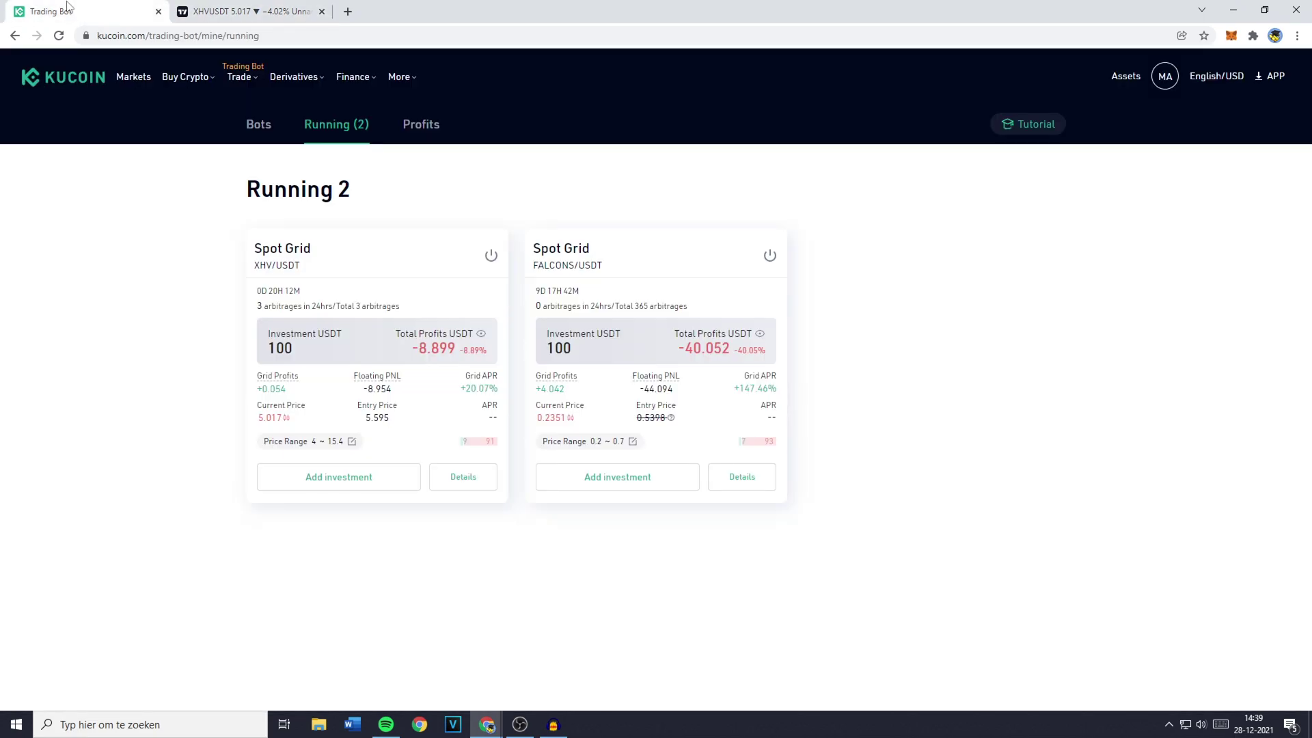
pyautogui.click(232, 11)
pyautogui.click(122, 63)
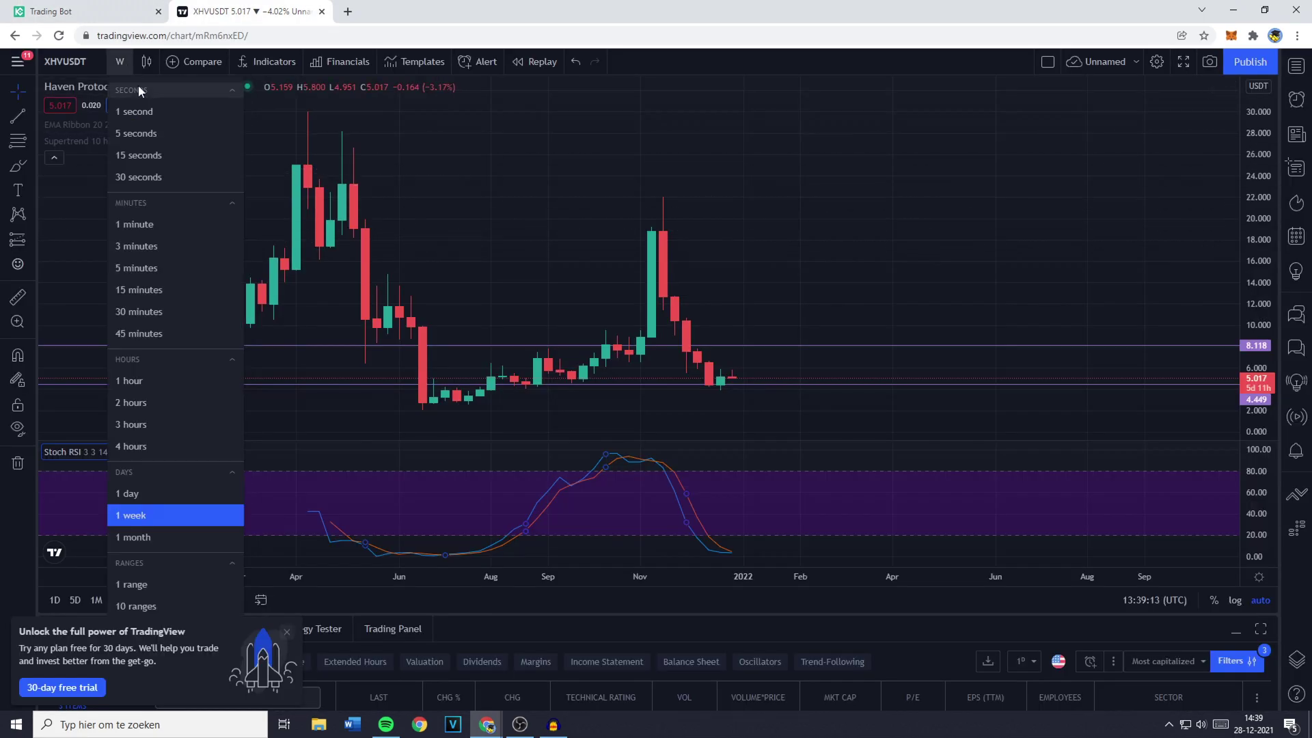
# - Put XHVUSDT on 1-hour candles and zoom out to show history back to 24 Dec
pyautogui.click(147, 380)
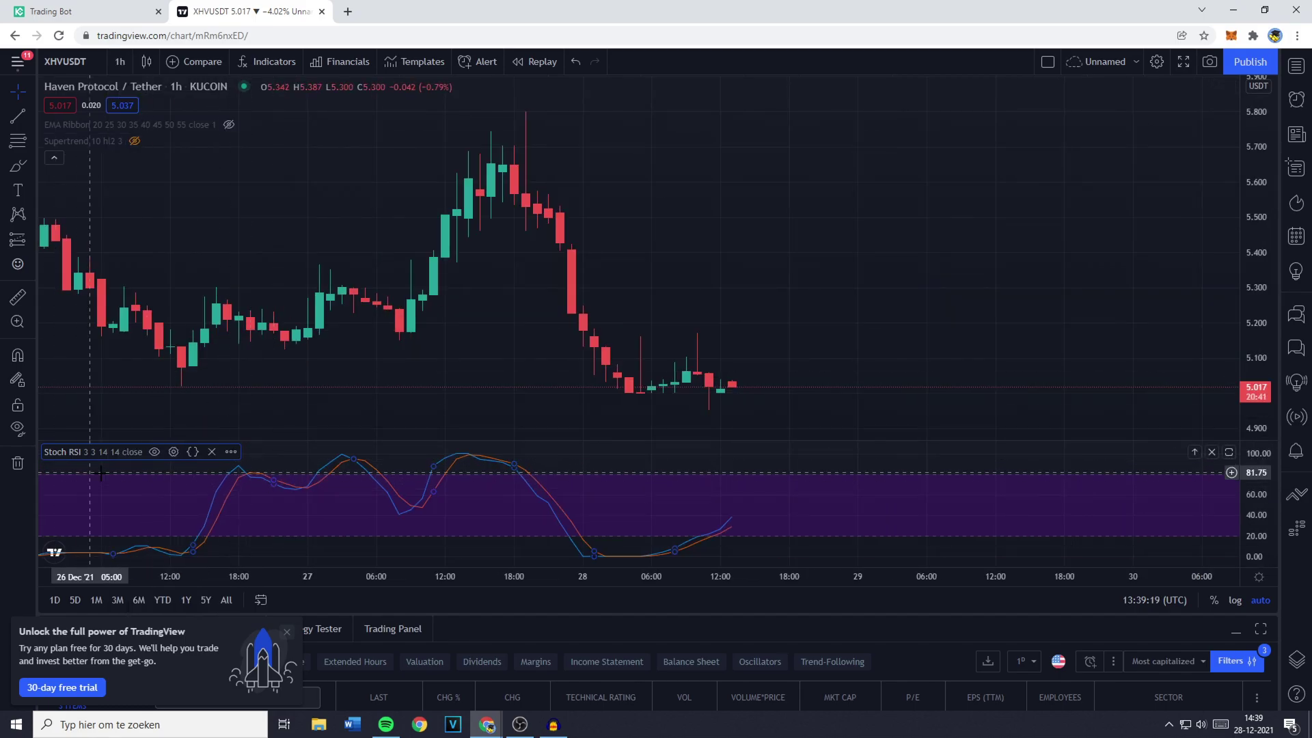
pyautogui.scroll(-3, 557, 514)
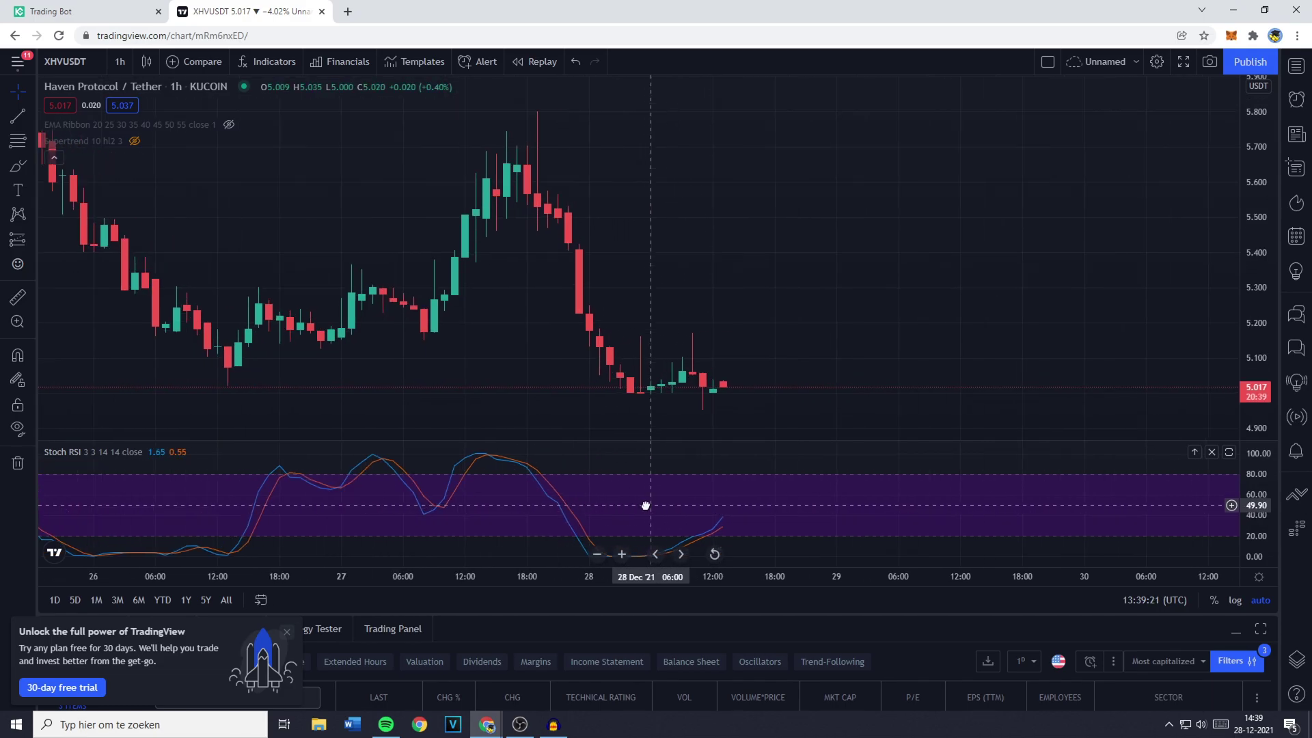
pyautogui.moveTo(645, 505); pyautogui.dragTo(493, 507)
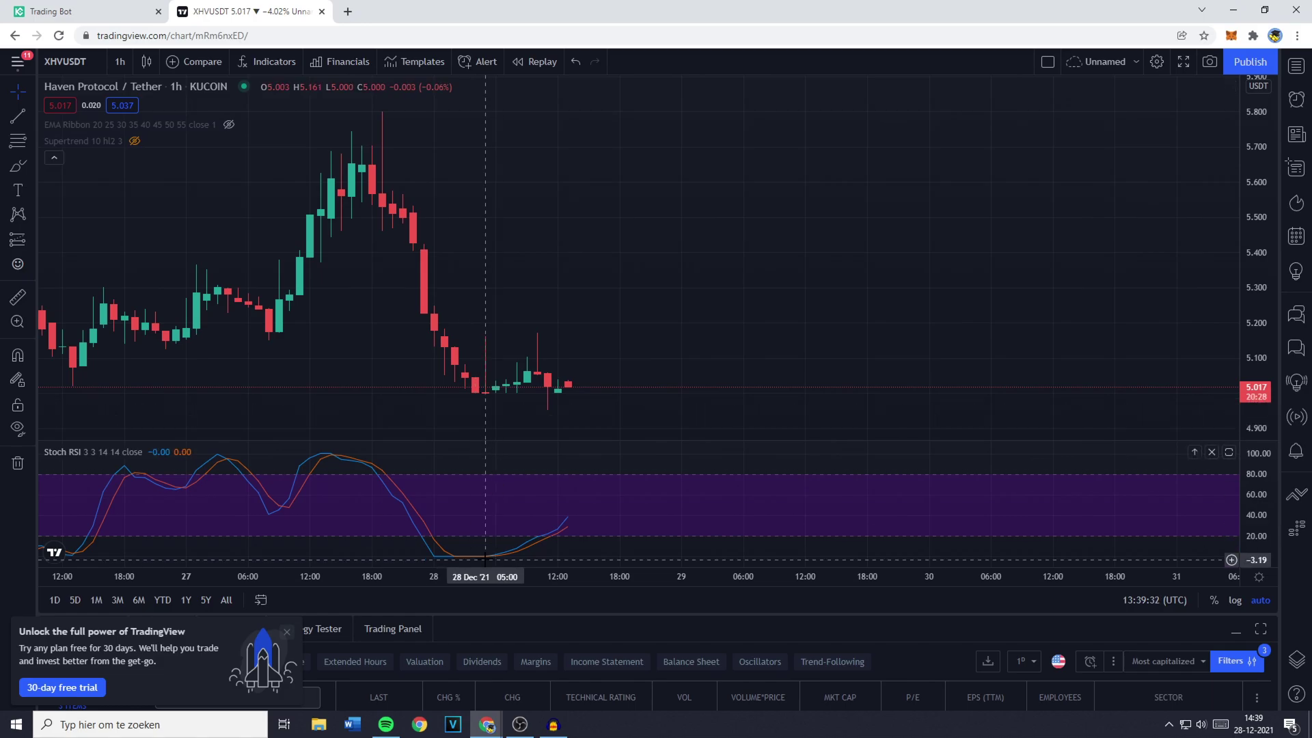
pyautogui.scroll(-5, 486, 564)
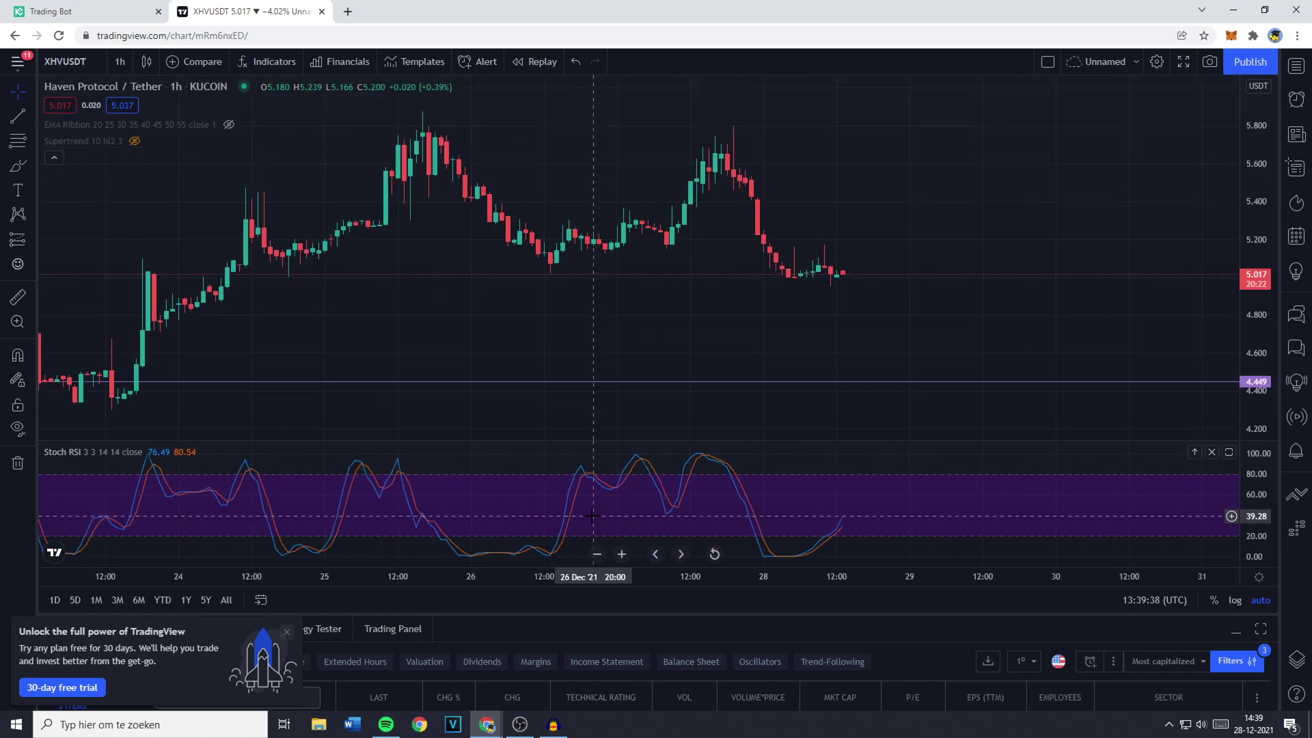
# - Search Historical Profits for 'xhv' to find the two stopped XHV/USDT bots (12.706 and 1.853 USDT)
pyautogui.click(143, 10)
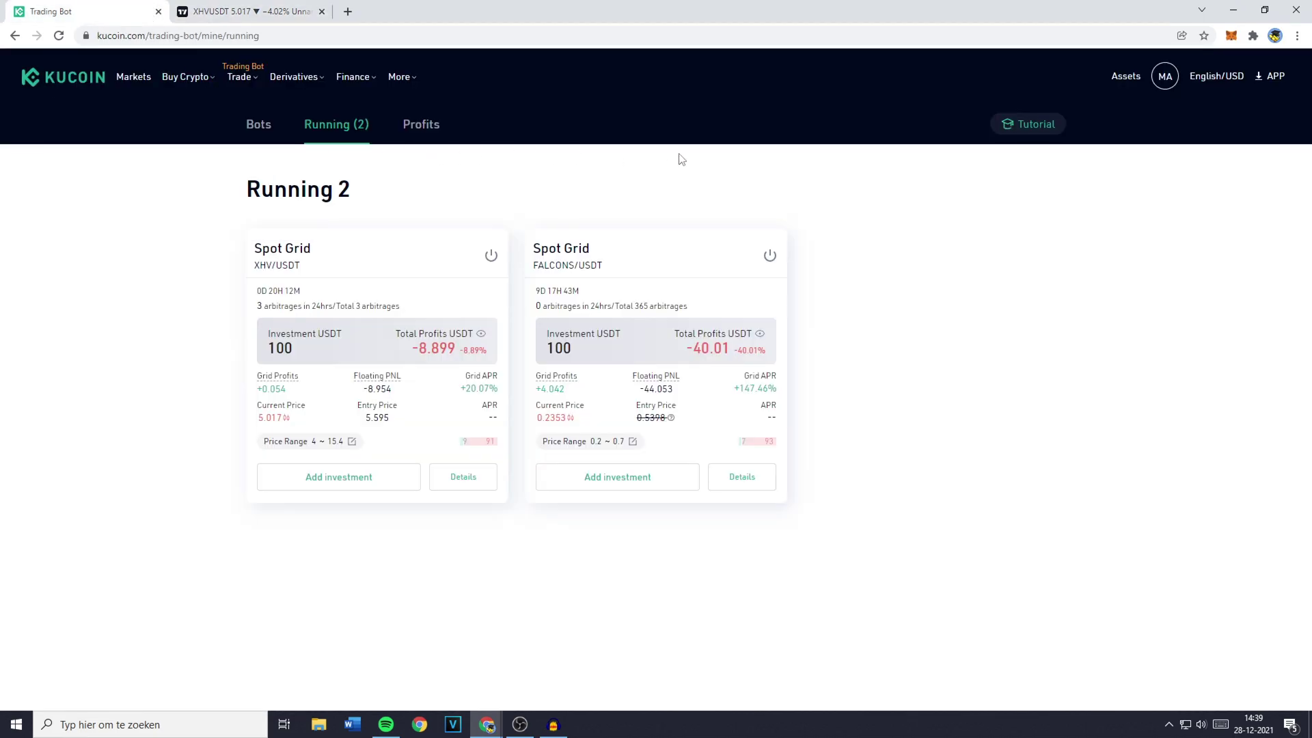
pyautogui.click(430, 126)
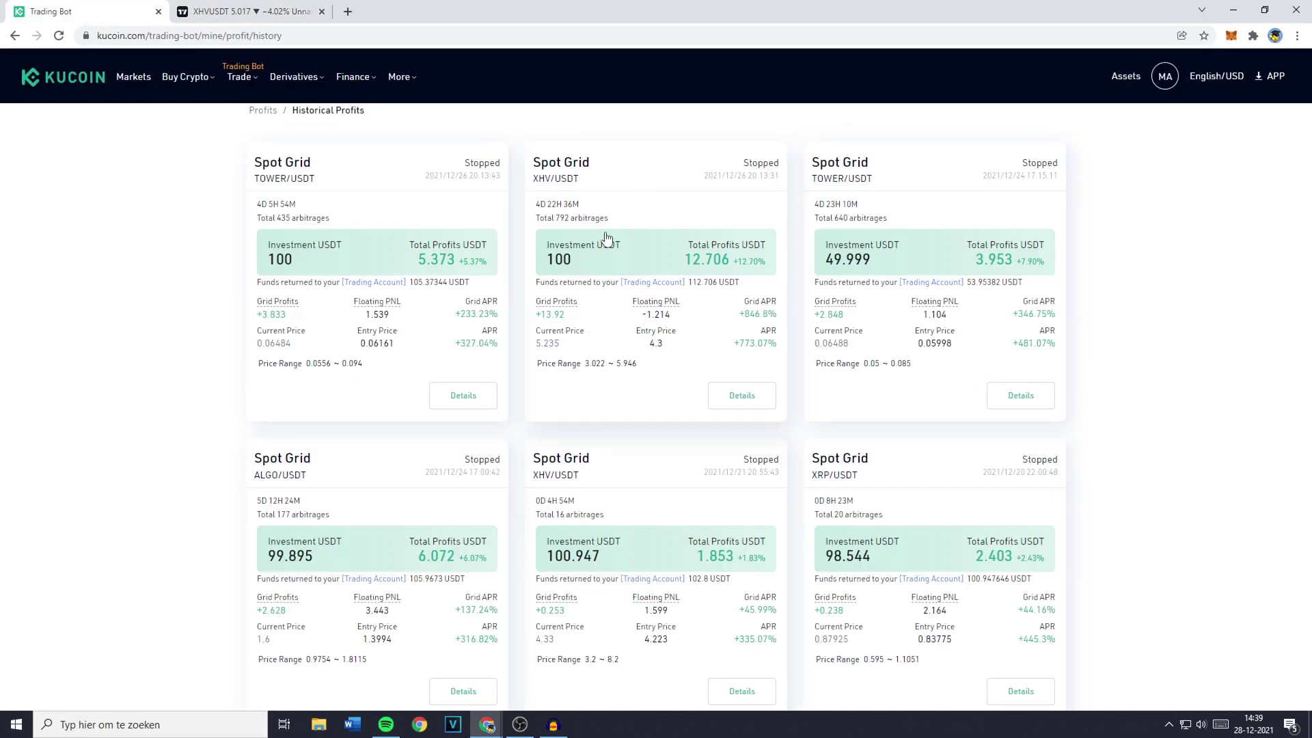
pyautogui.hotkey('ctrl', 'f')
pyautogui.write('xhv')
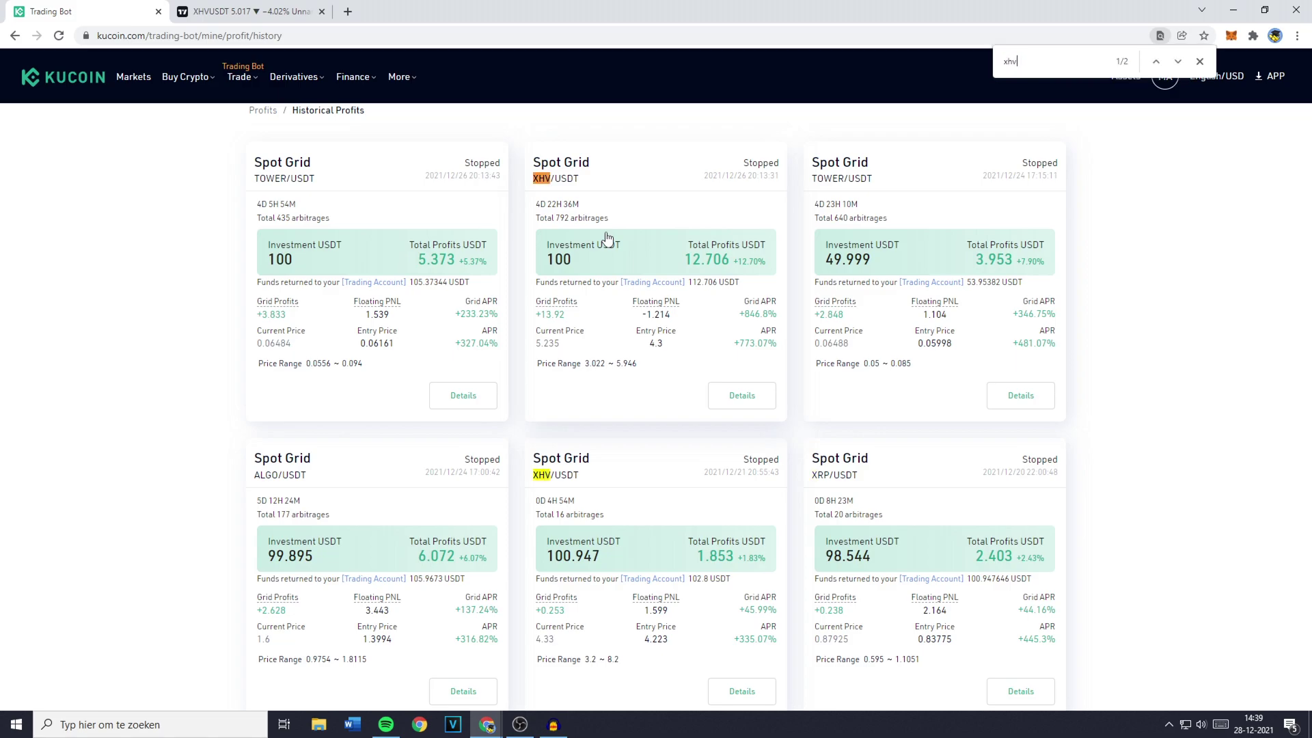
pyautogui.scroll(-2, 752, 424)
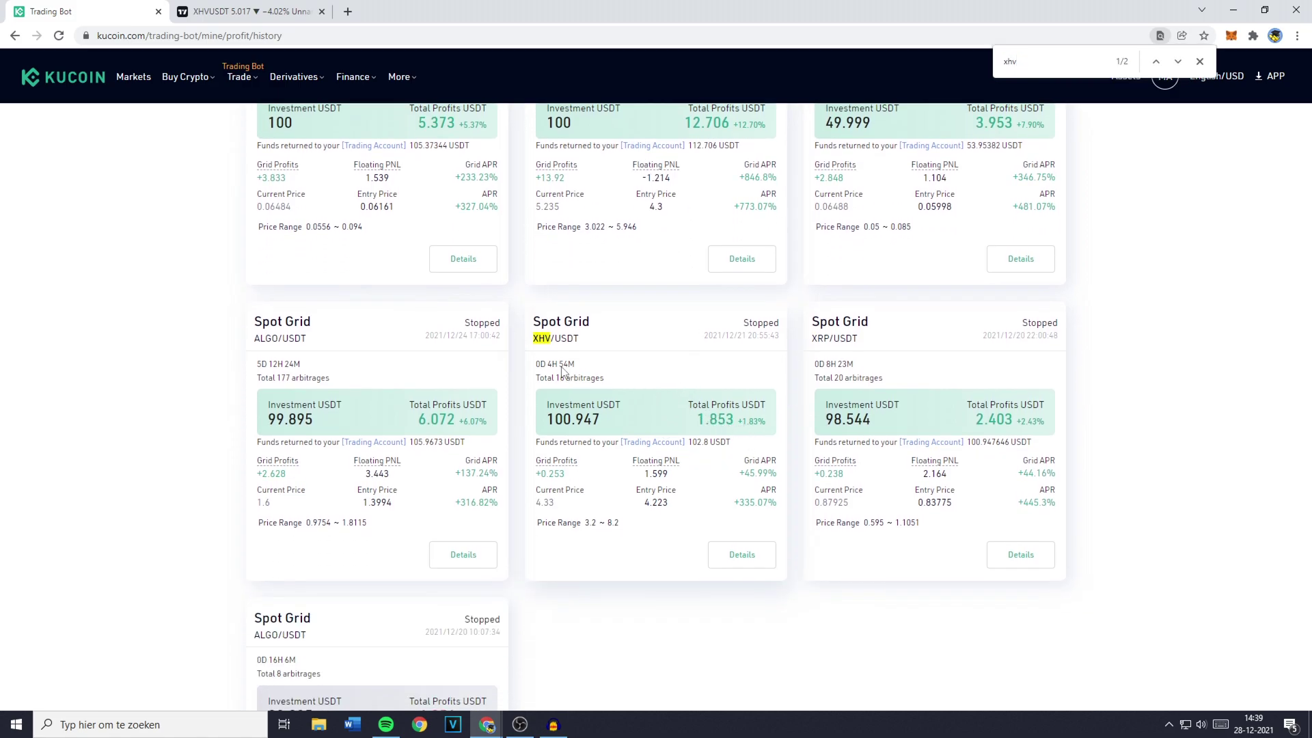
pyautogui.scroll(3, 564, 403)
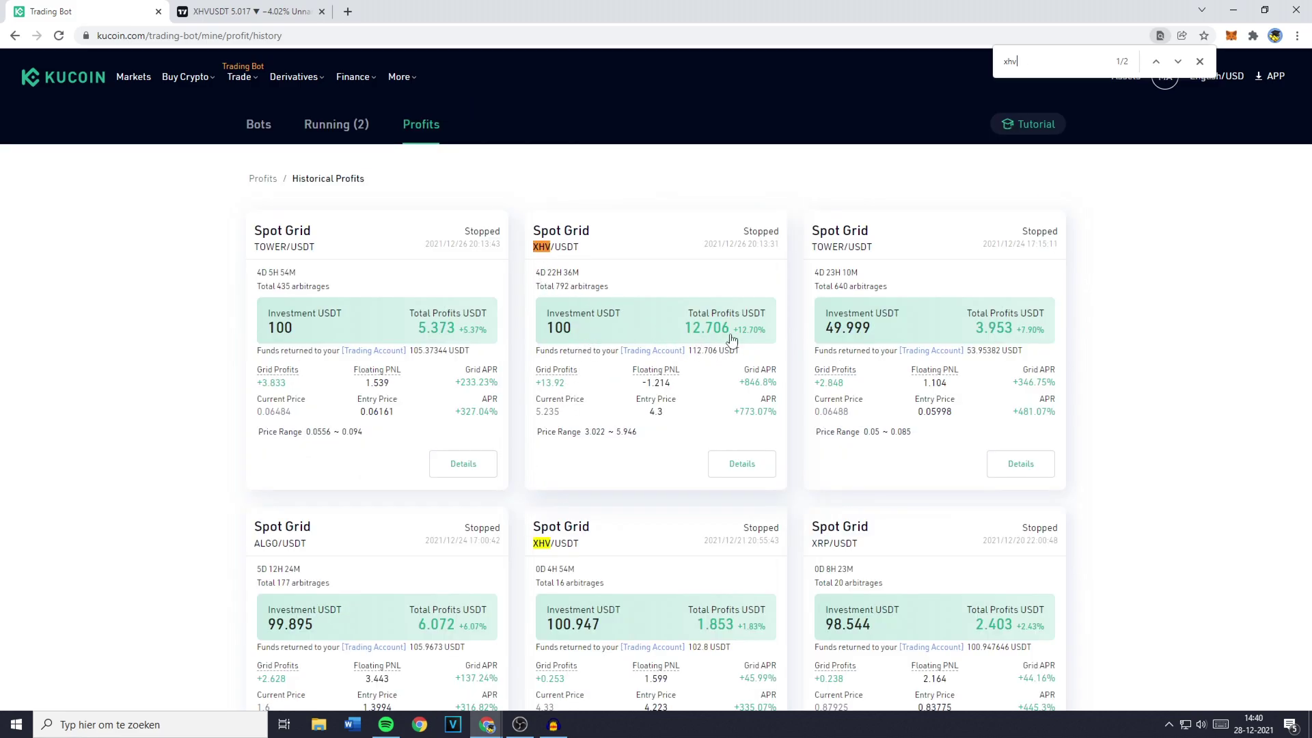
pyautogui.press('Escape')
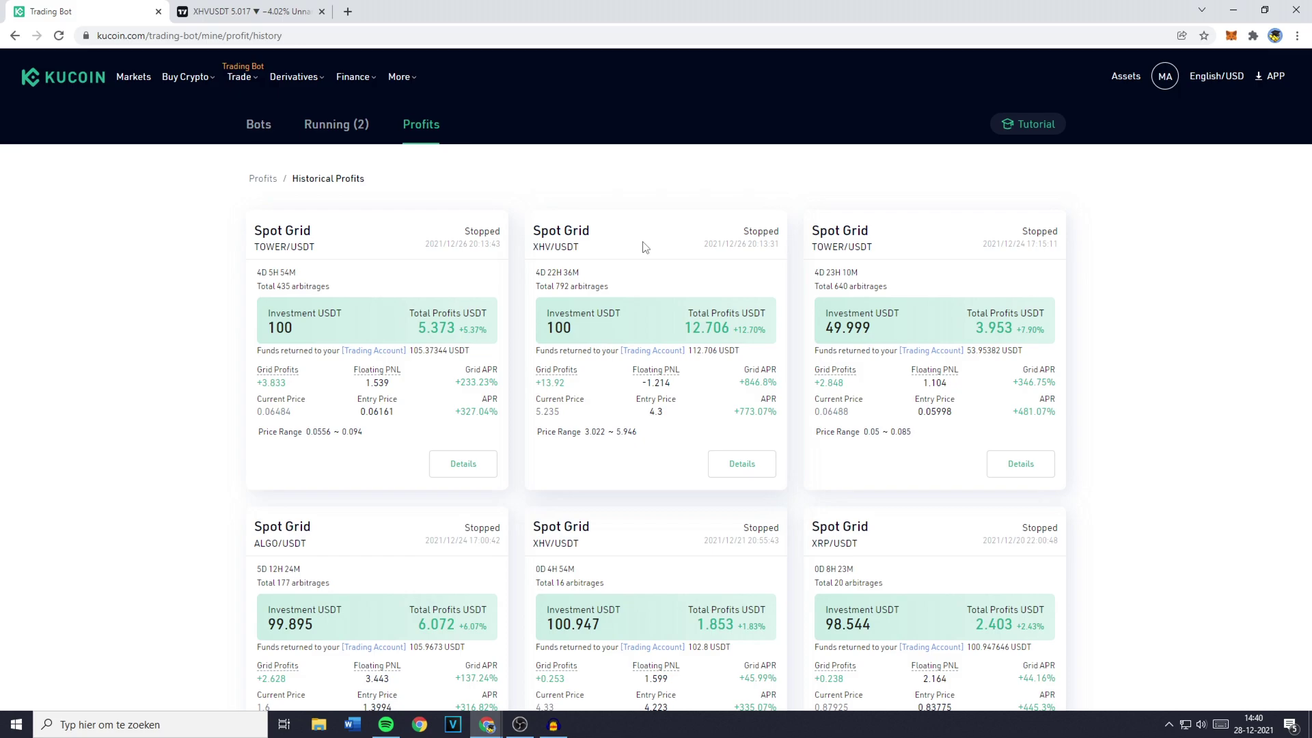
# - View the XHVUSDT chart on 1-day candles, then switch it to 1-week candles
pyautogui.click(246, 11)
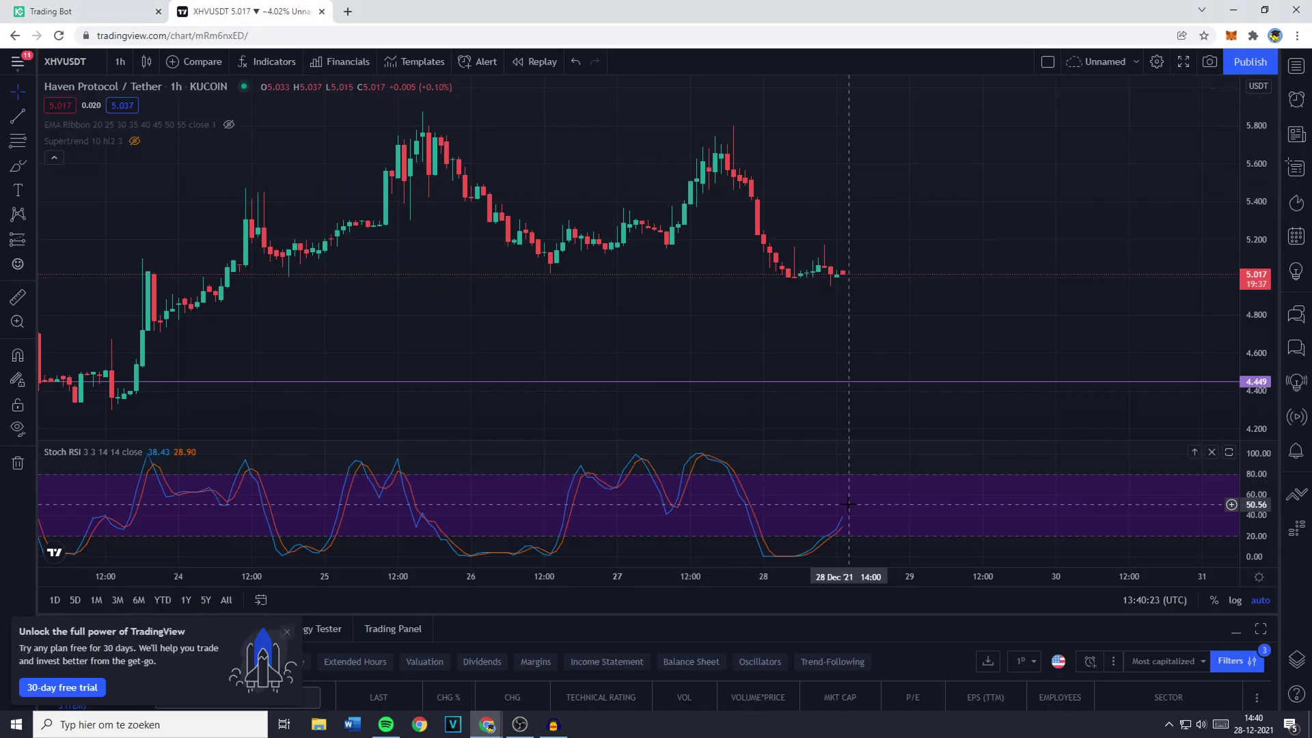
pyautogui.scroll(1, 752, 540)
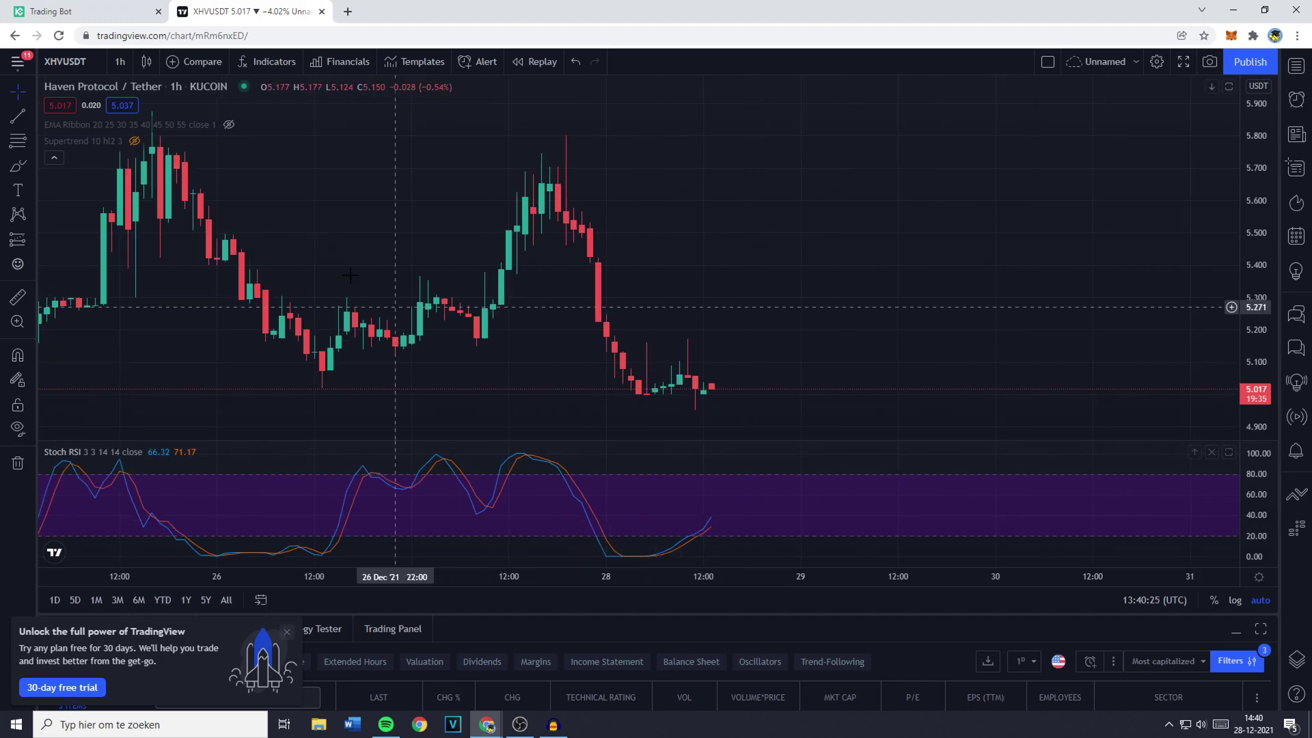
pyautogui.moveTo(646, 548)
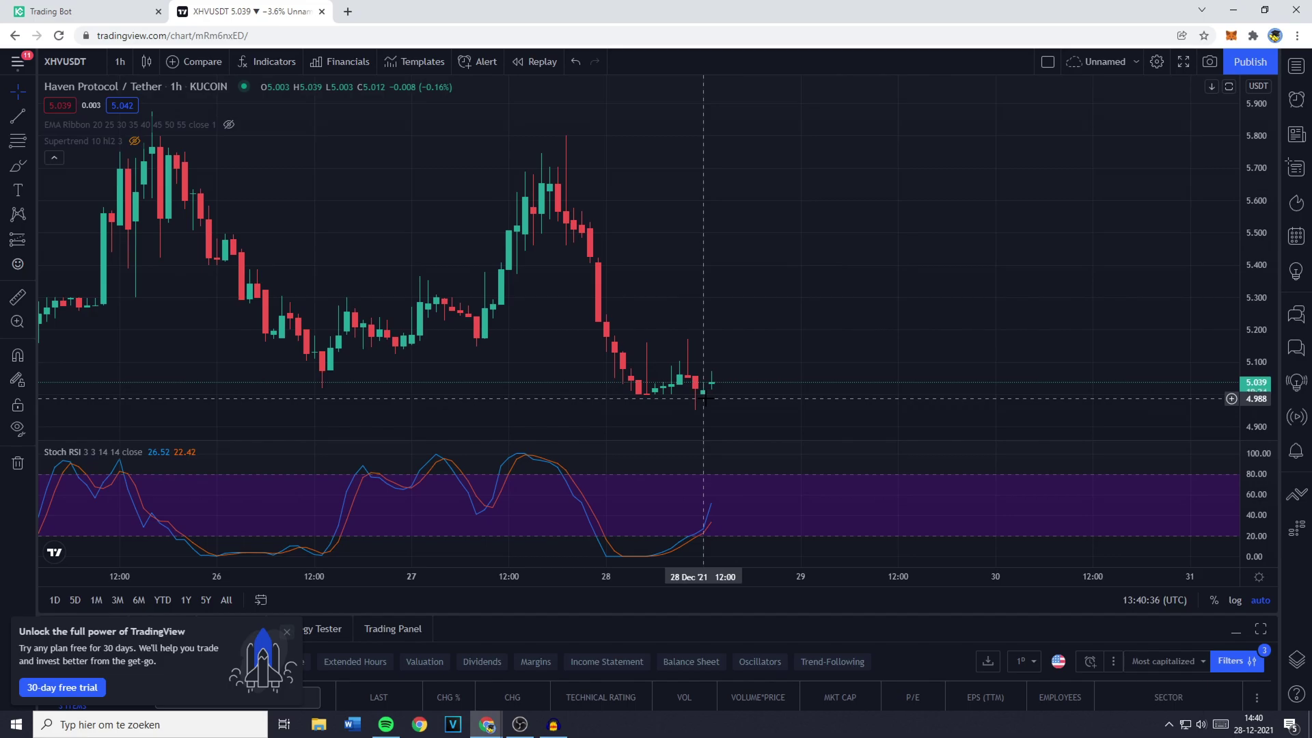
pyautogui.click(119, 61)
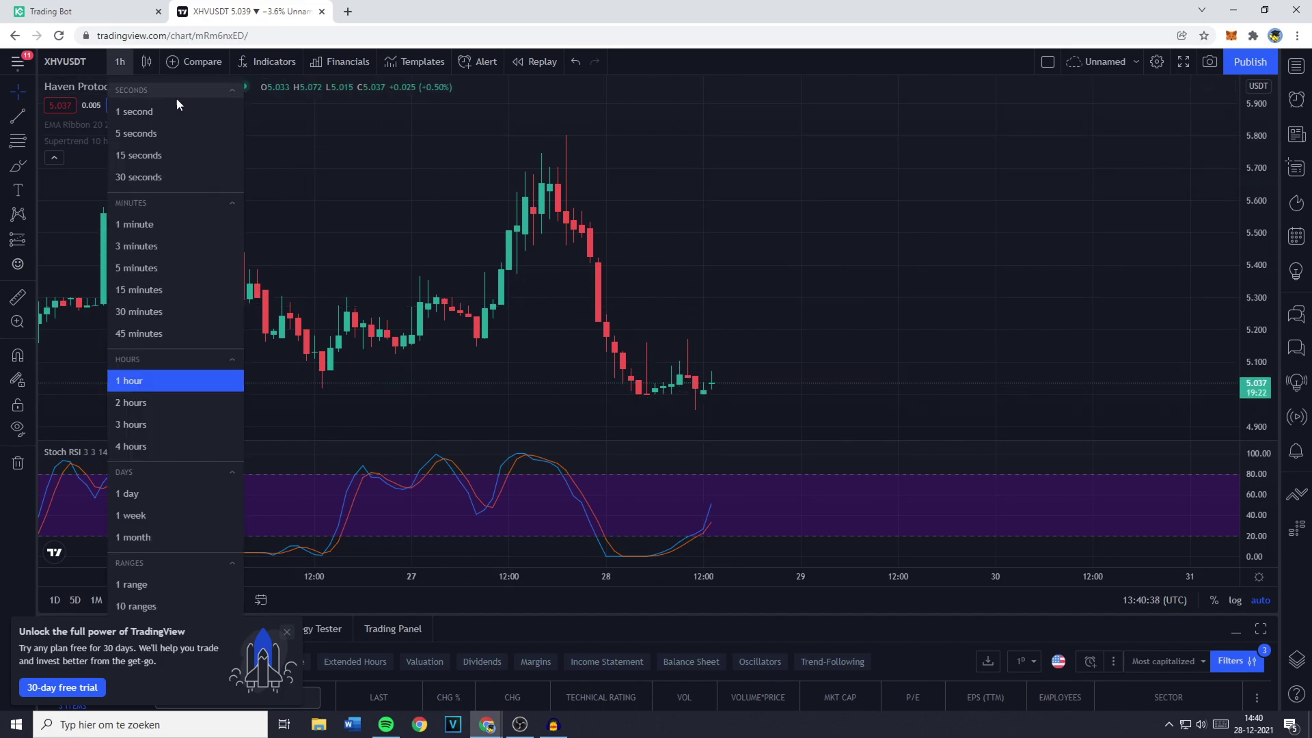
pyautogui.click(132, 496)
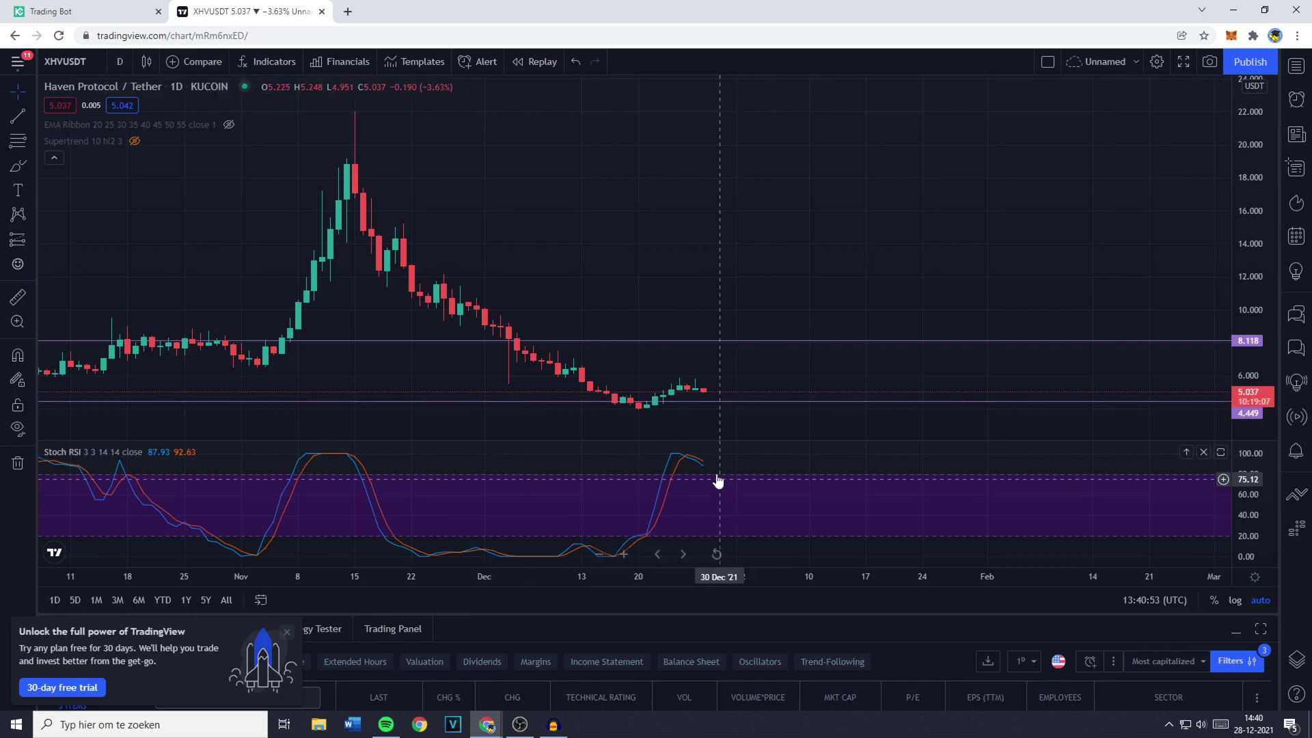
pyautogui.click(121, 63)
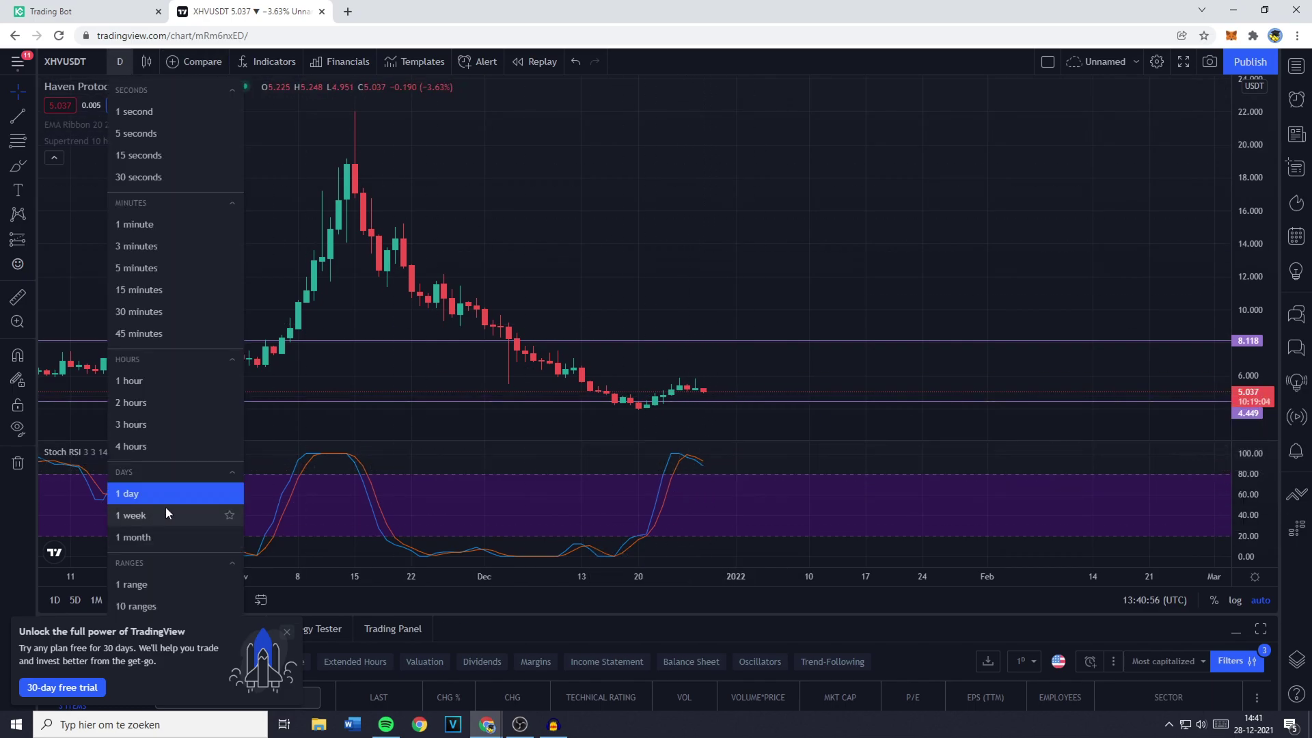
pyautogui.click(156, 517)
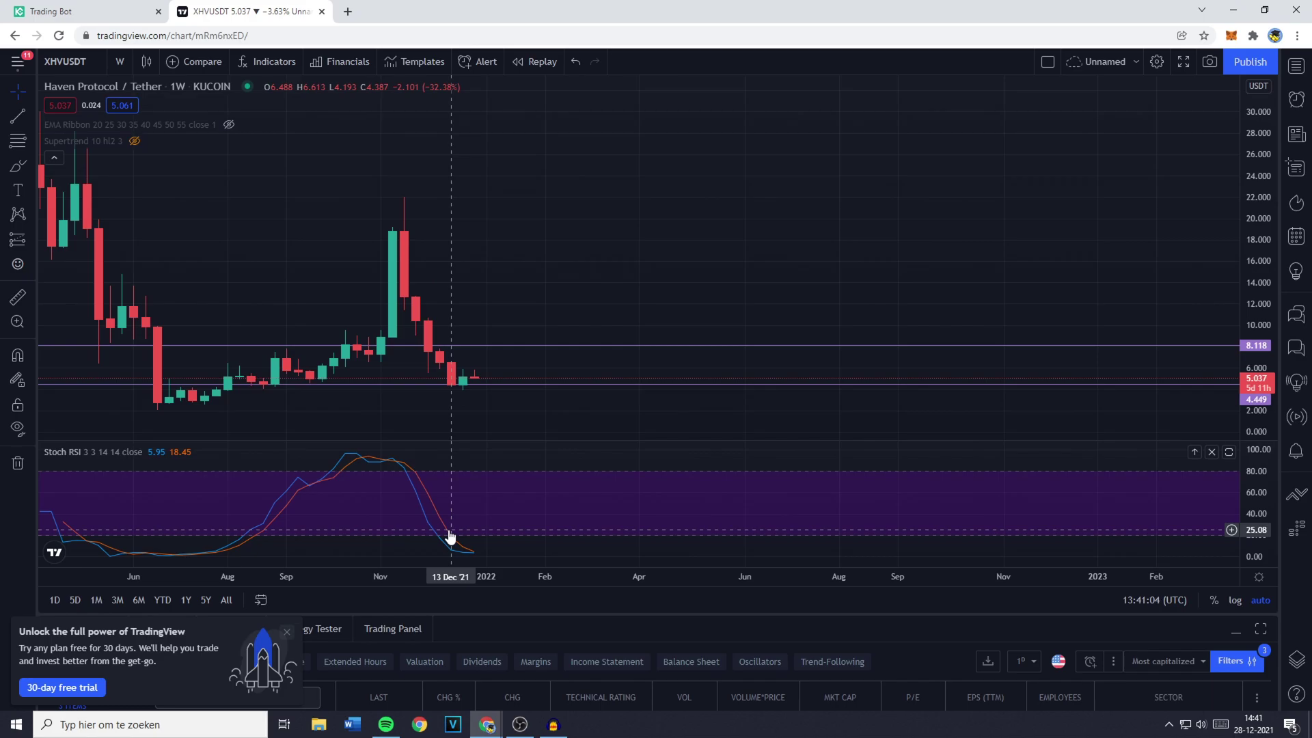
# - Scroll briefly through KuCoin's bot history, then return to the TradingView chart
pyautogui.click(76, 11)
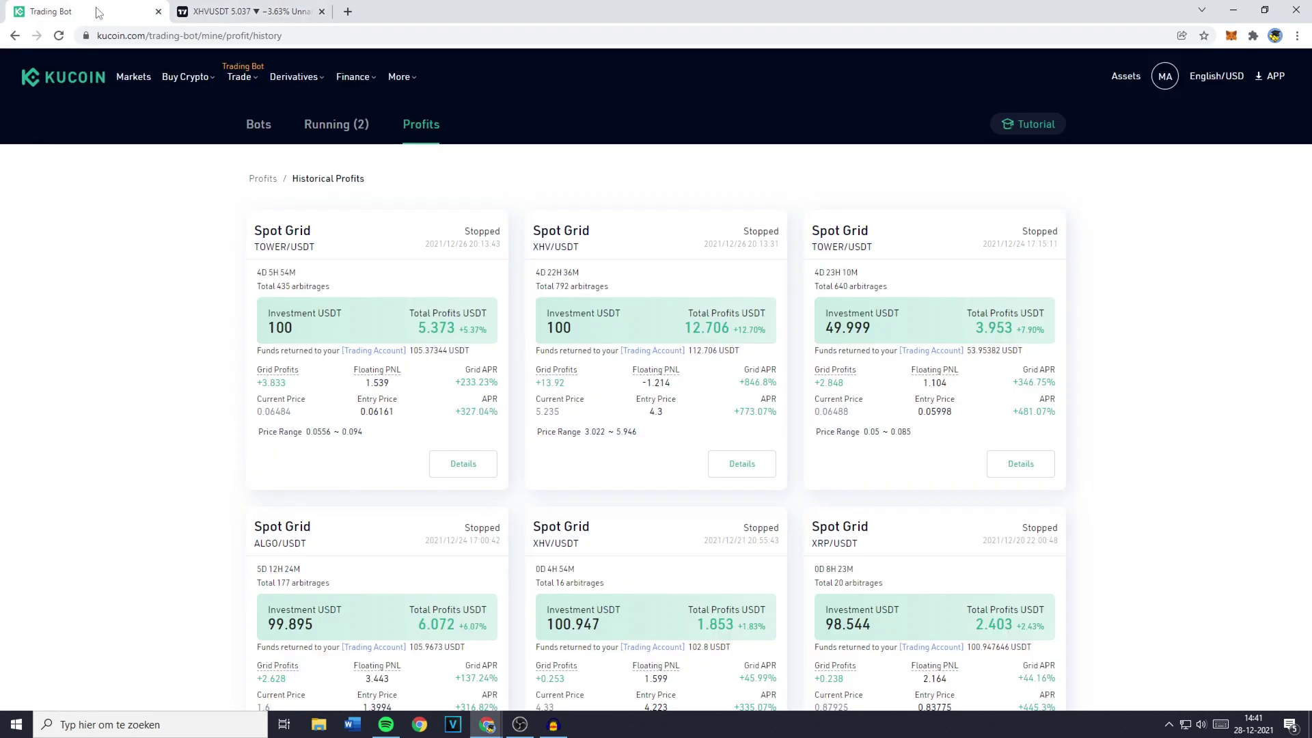
pyautogui.scroll(-3, 786, 331)
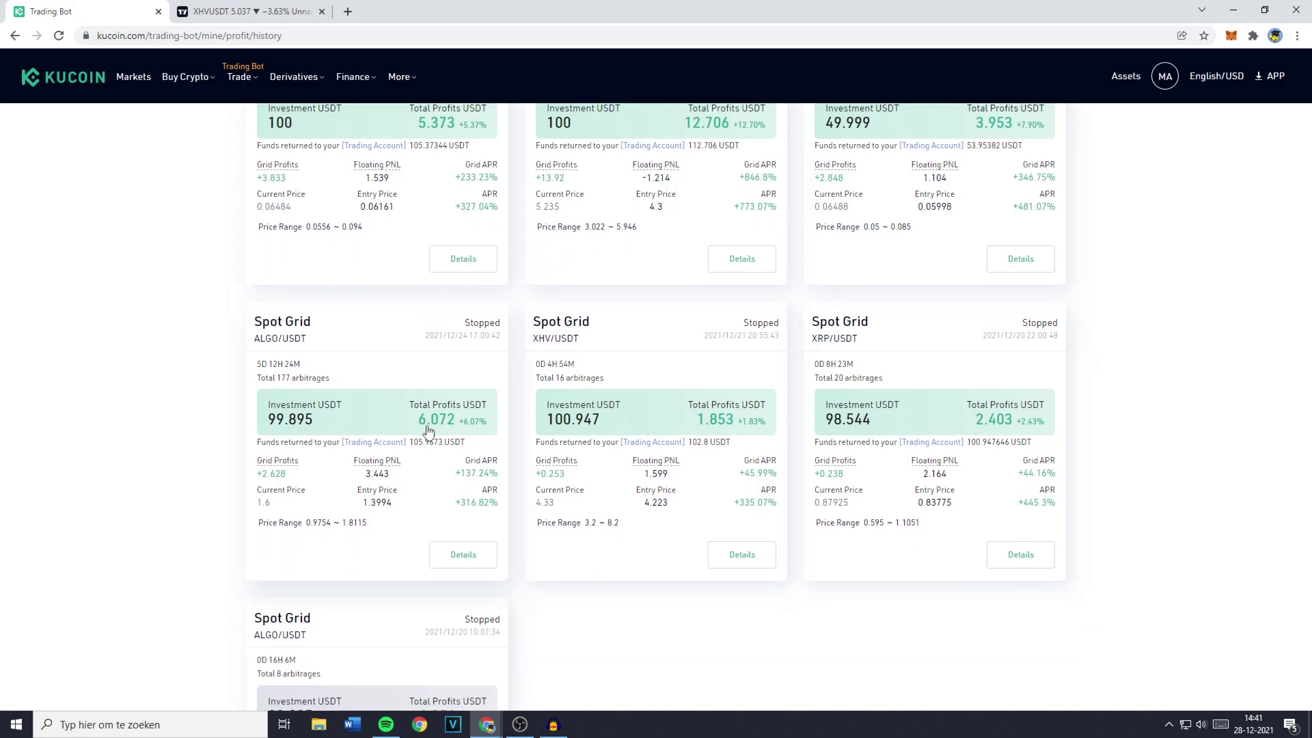
pyautogui.scroll(3, 444, 410)
pyautogui.hotkey('ctrl', 'Tab')
# - Switch the chart from XHVUSDT to ALGOUSDT on 1-hour candles
pyautogui.click(79, 62)
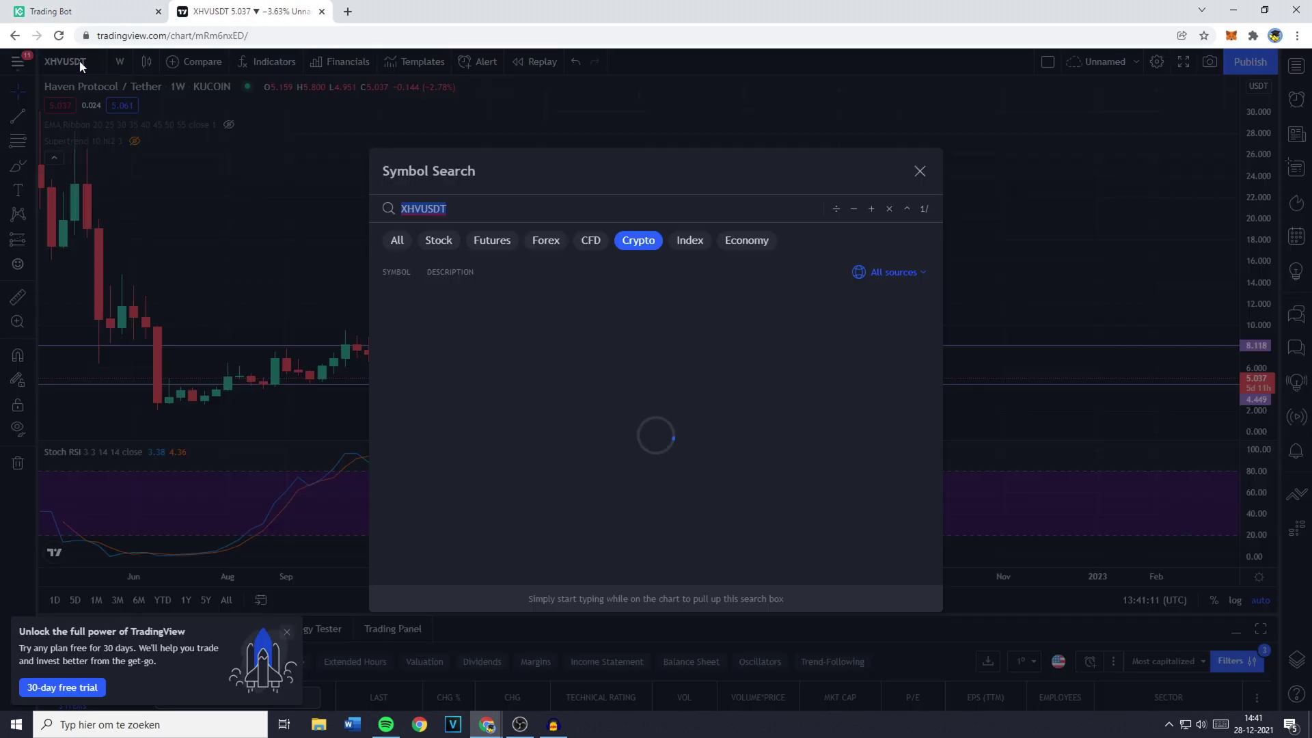
pyautogui.write('ALGOUSDT')
pyautogui.press('Return')
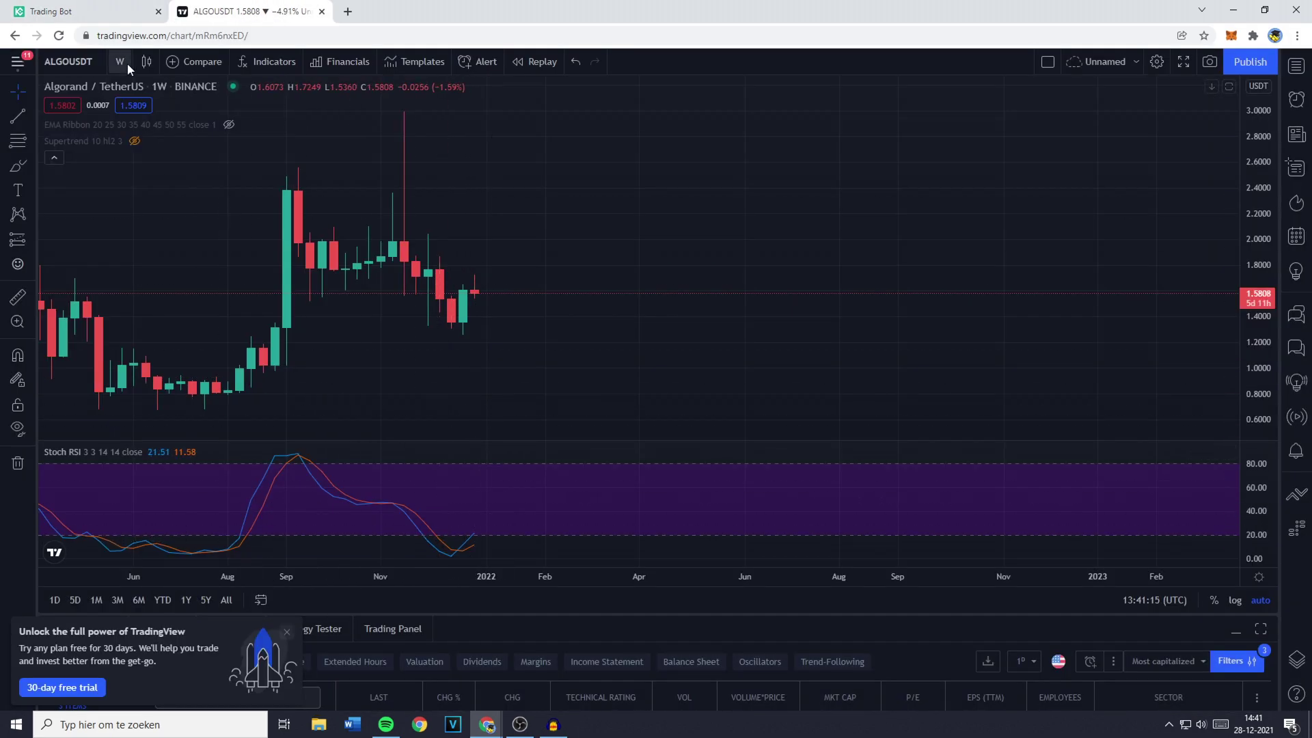
pyautogui.click(127, 63)
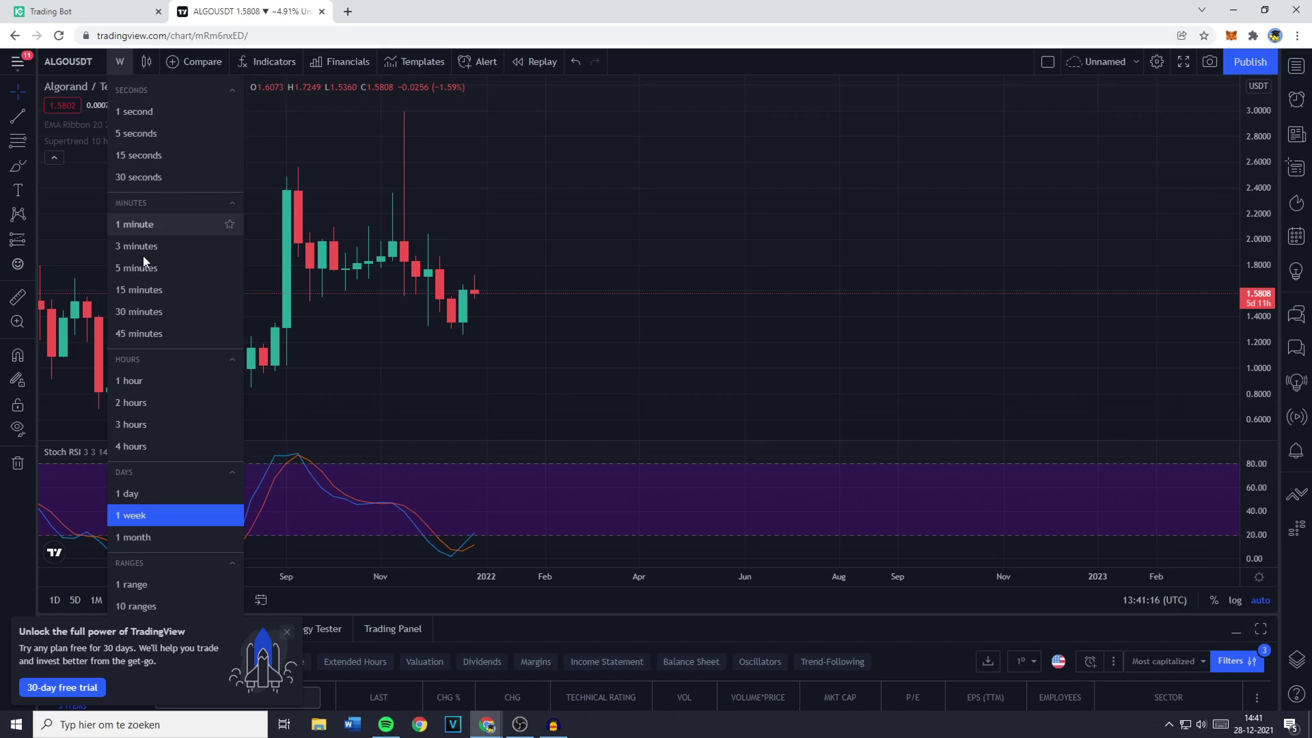
pyautogui.click(142, 383)
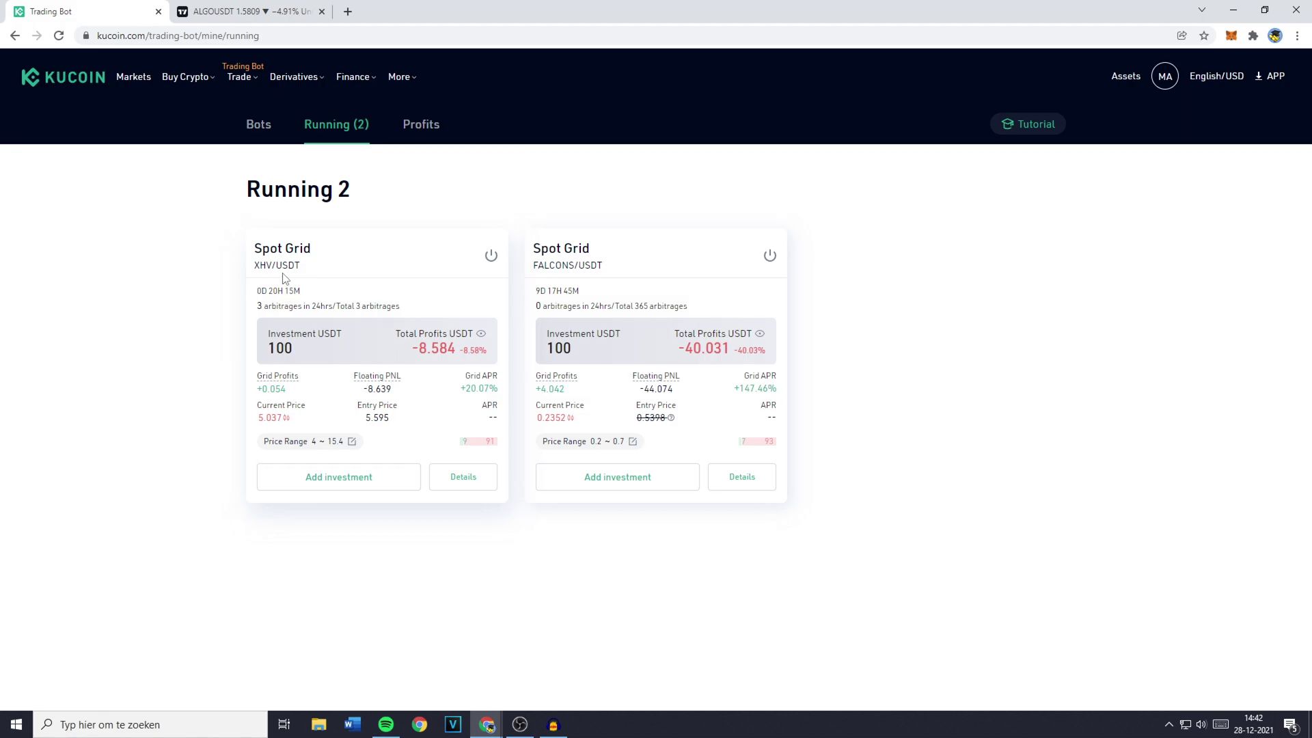
pyautogui.click(334, 476)
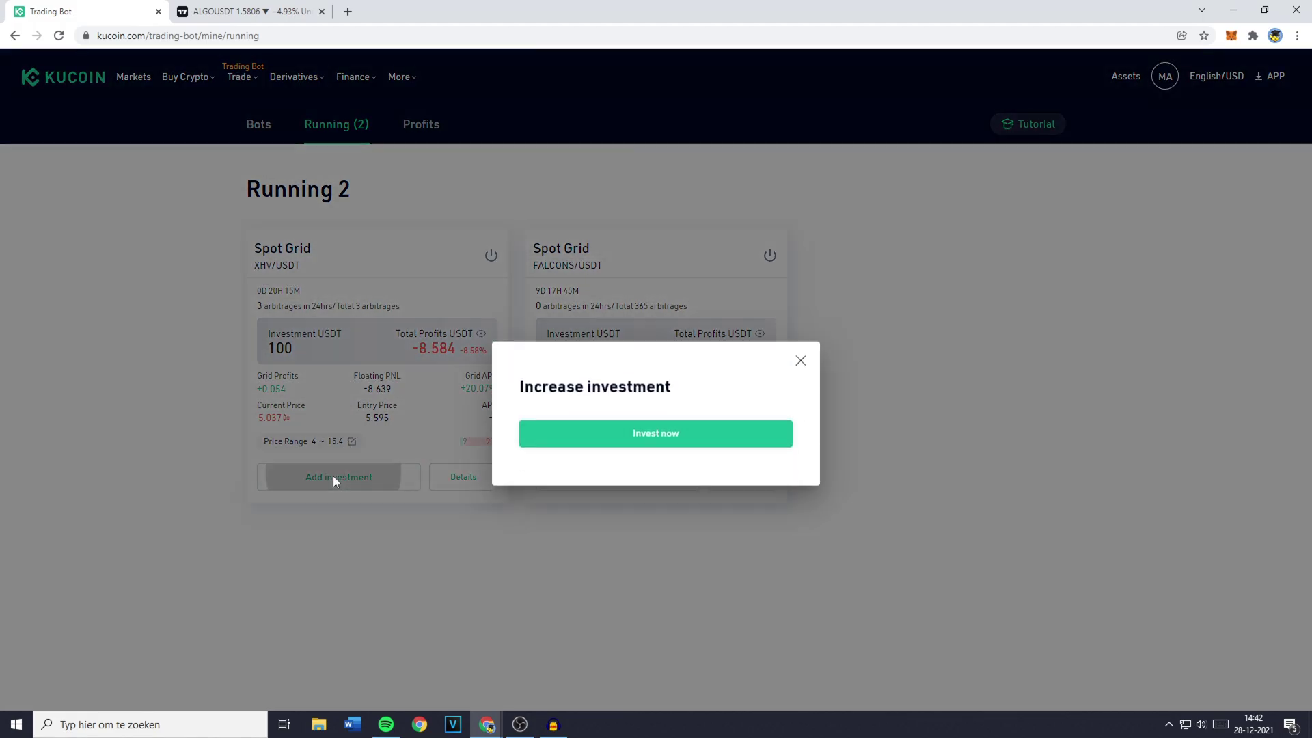
pyautogui.moveTo(530, 379); pyautogui.dragTo(804, 378)
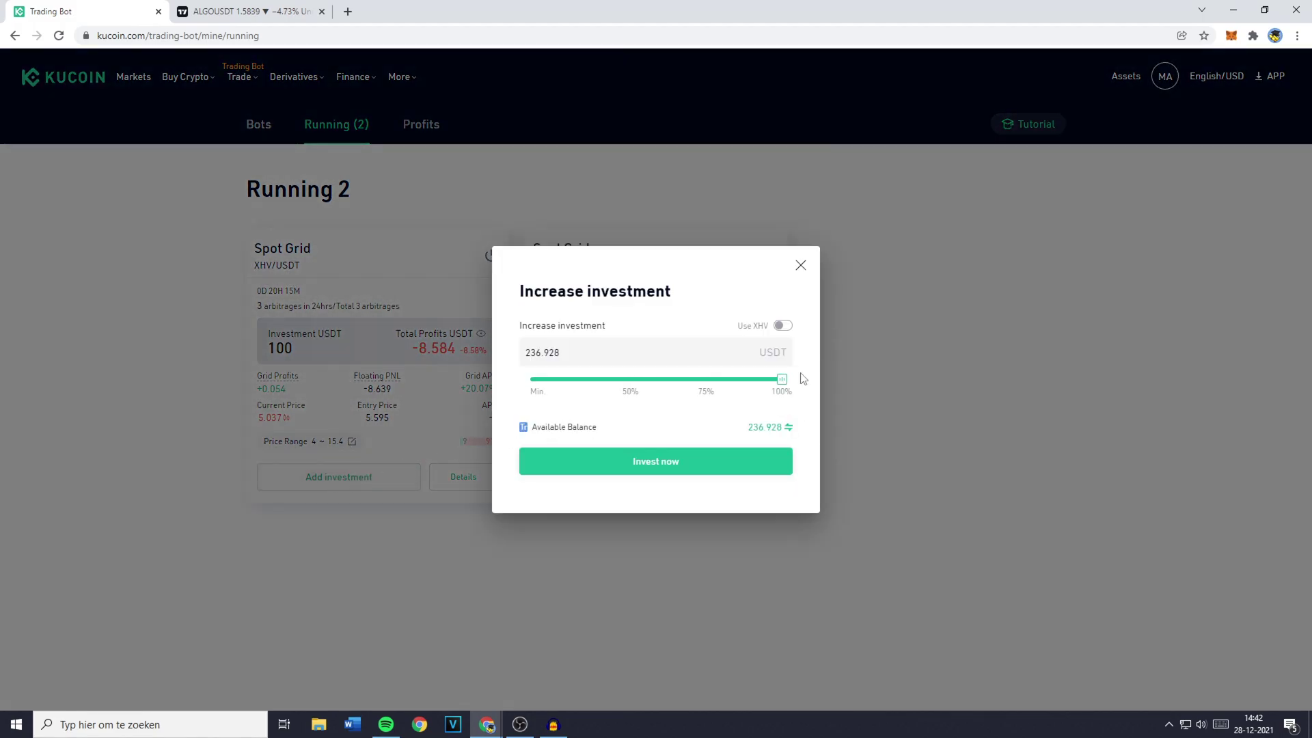
pyautogui.click(802, 268)
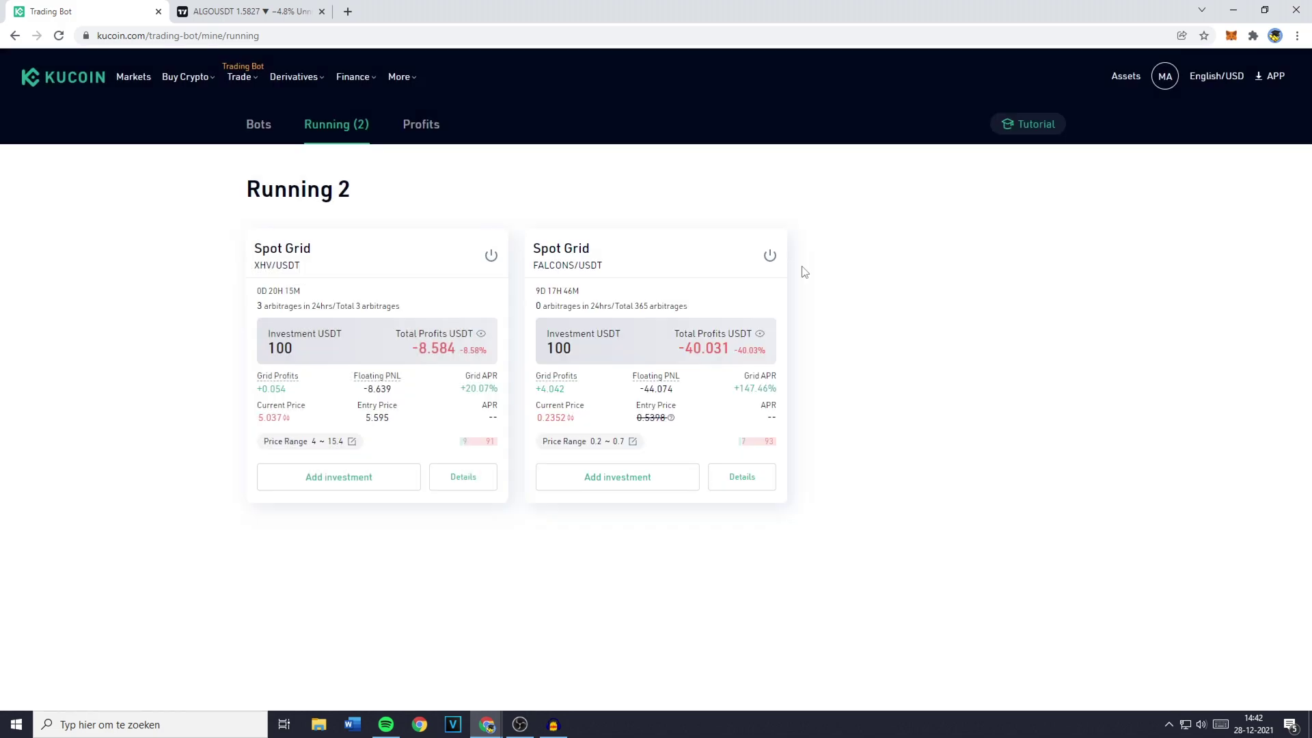